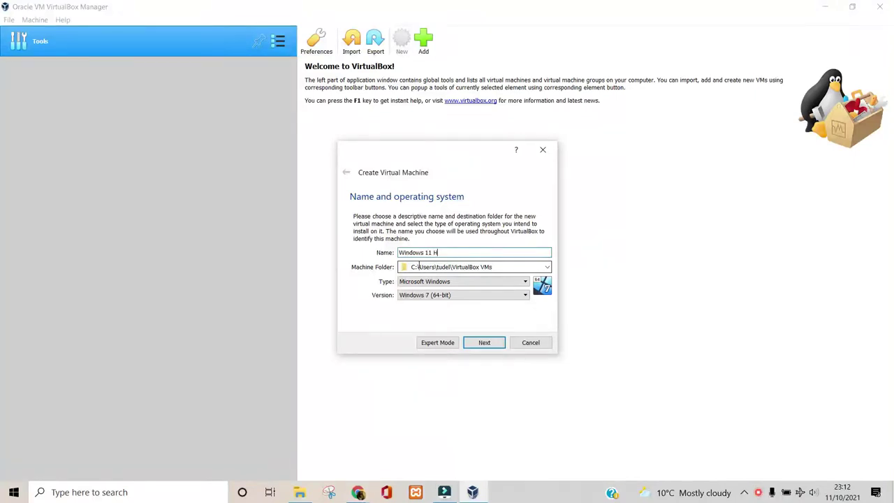
- Name the machine Windows 11 Home, choose version Windows 10 (64-bit), and continue to memory
{"action": "type", "text": "e"}
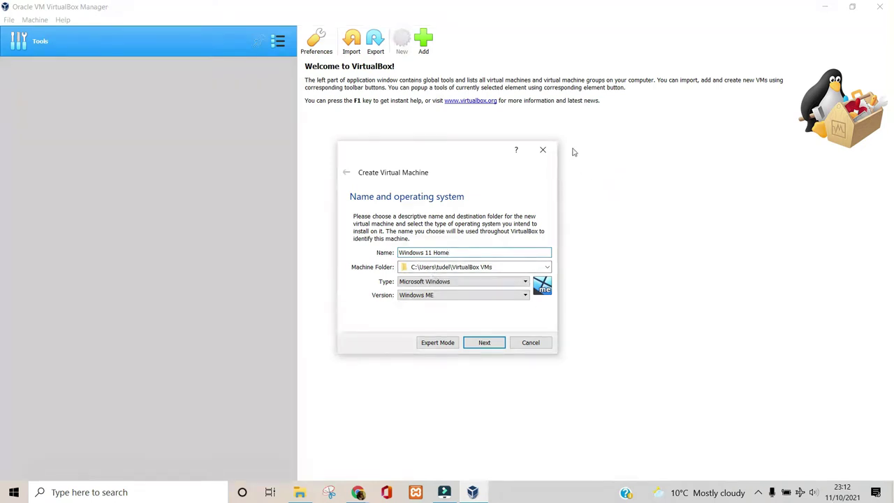
{"action": "left_click", "coordinate": [460, 295]}
{"action": "scroll", "coordinate": [481, 328], "scroll_direction": "up", "scroll_amount": 1}
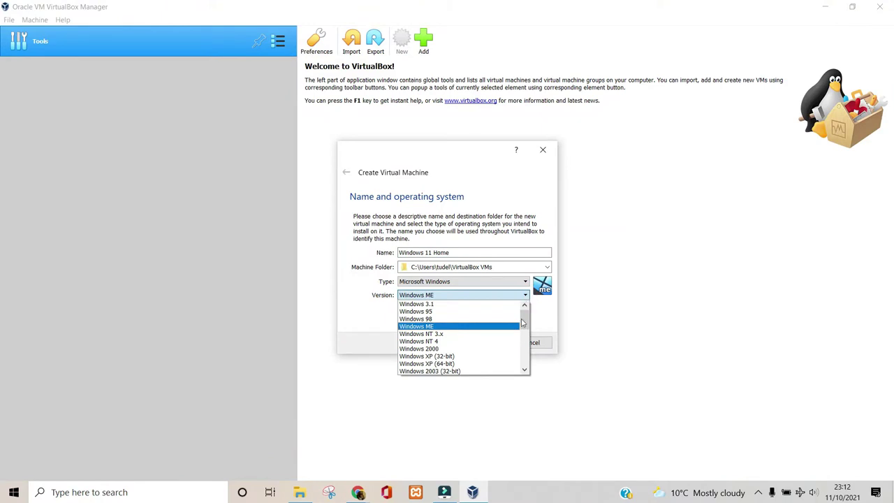
{"action": "scroll", "coordinate": [489, 362], "scroll_direction": "down", "scroll_amount": 1}
{"action": "scroll", "coordinate": [488, 356], "scroll_direction": "down", "scroll_amount": 3}
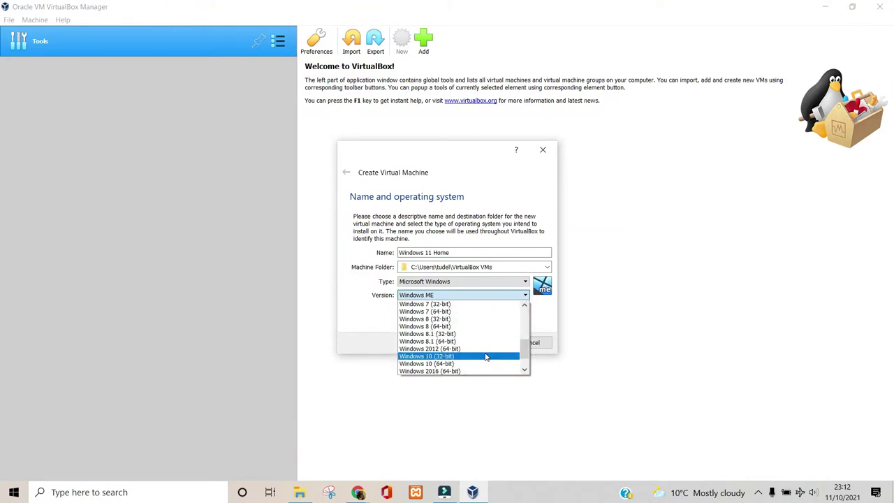
{"action": "left_click", "coordinate": [473, 364]}
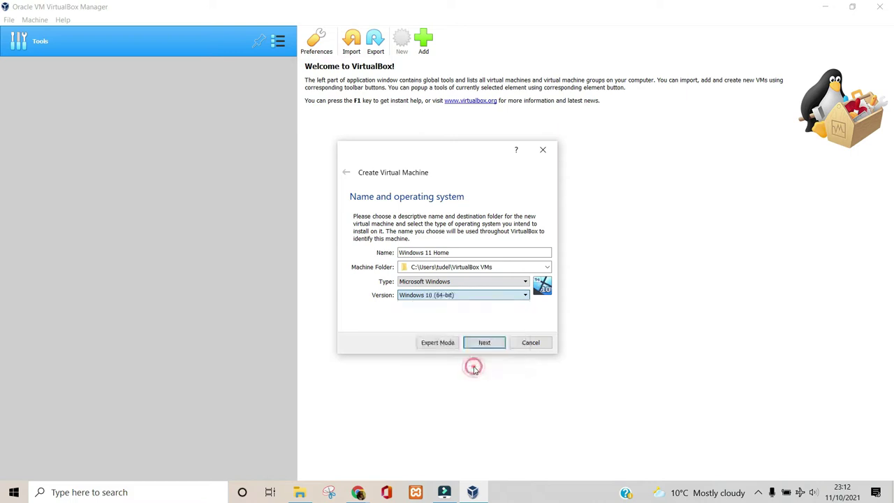
{"action": "left_click", "coordinate": [488, 343]}
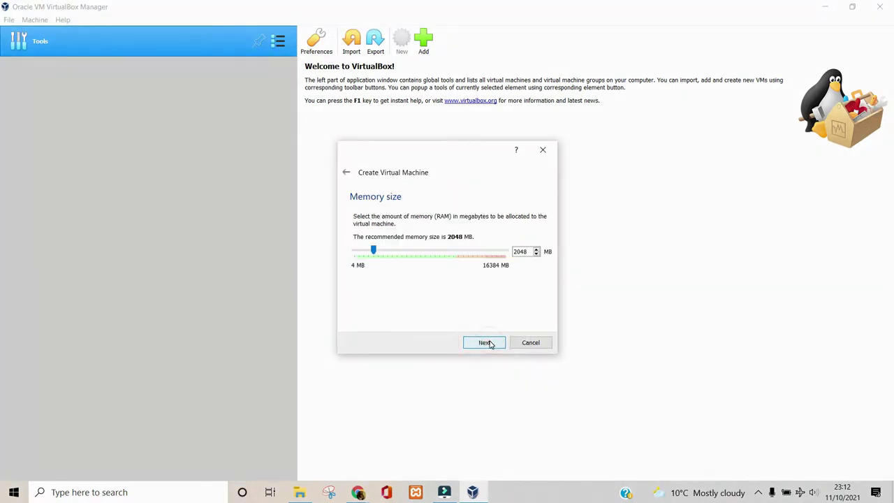
- Adjust the memory slider toward 8192 MB and choose to create a new virtual hard disk
{"action": "left_click_drag", "start_coordinate": [373, 254], "coordinate": [447, 269]}
{"action": "left_click_drag", "start_coordinate": [447, 255], "coordinate": [410, 256]}
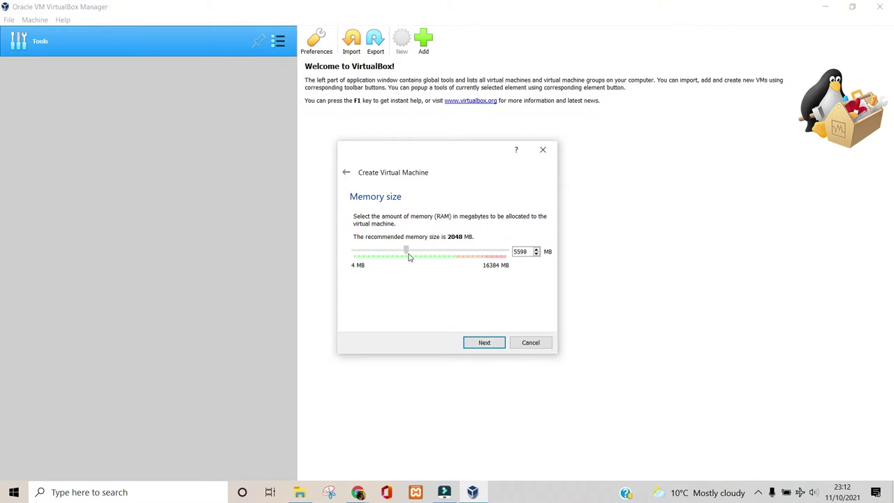
{"action": "left_click", "coordinate": [492, 343]}
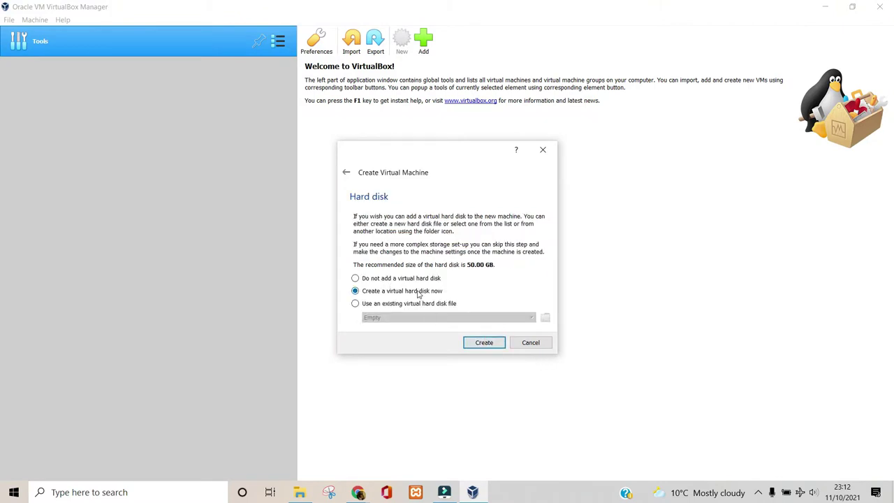
{"action": "left_click", "coordinate": [489, 344]}
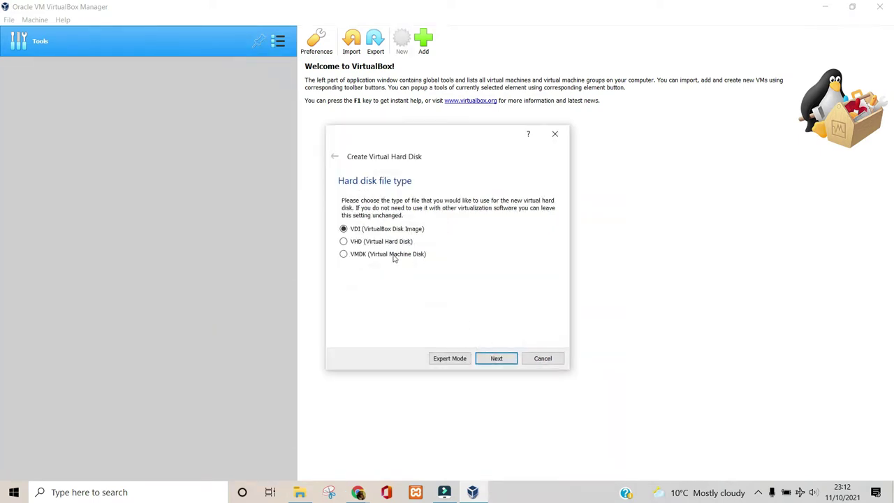
- Create a dynamically allocated 50 GB VDI disk to complete the Windows 11 Home machine
{"action": "left_click", "coordinate": [493, 359]}
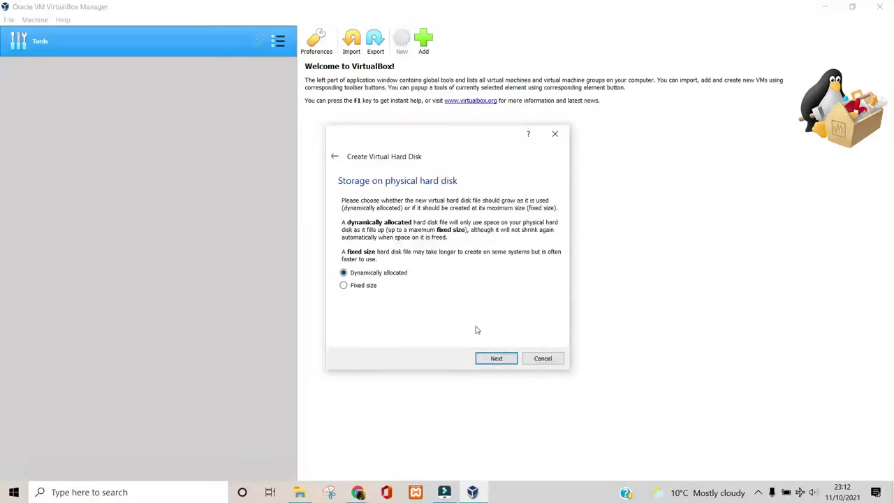
{"action": "left_click", "coordinate": [503, 359]}
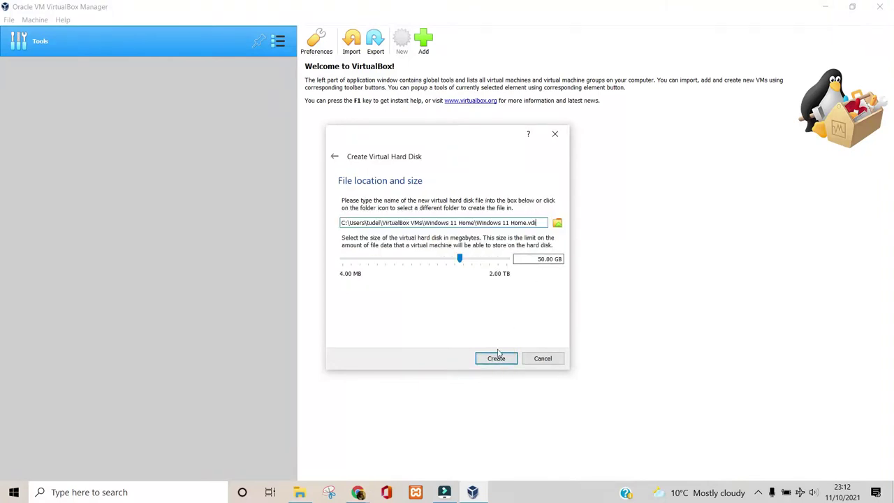
{"action": "left_click", "coordinate": [497, 359]}
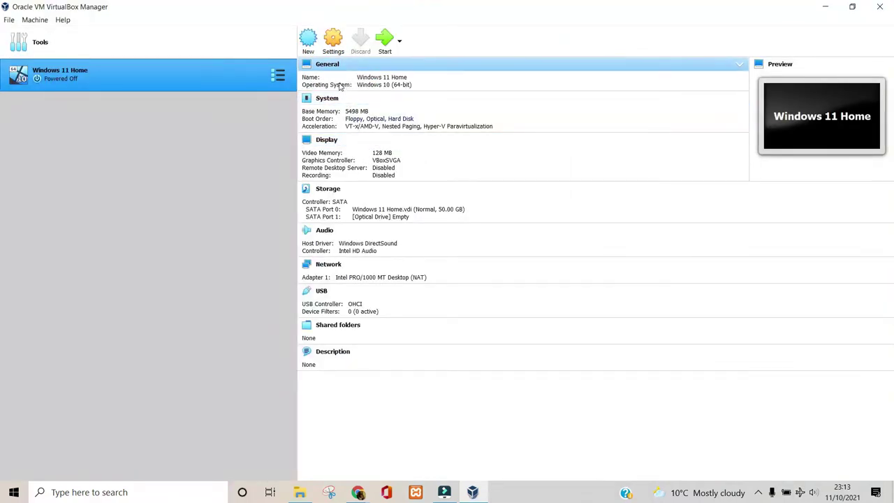
- Attach Win11_English_x64.iso to the machine's empty optical drive in Storage settings and save
{"action": "left_click", "coordinate": [343, 355]}
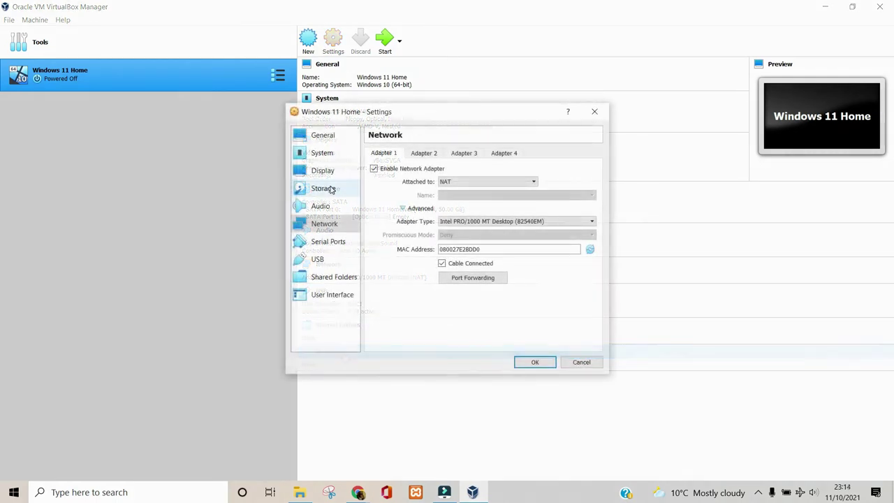
{"action": "left_click", "coordinate": [331, 189]}
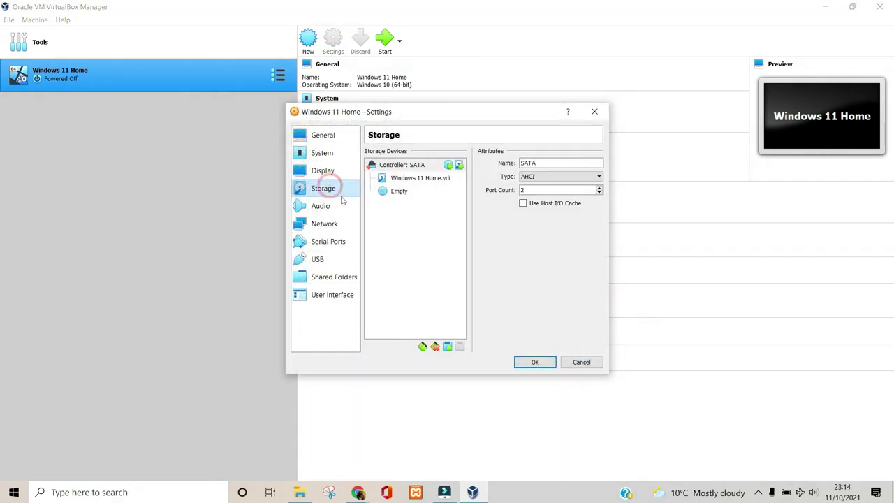
{"action": "left_click", "coordinate": [419, 178]}
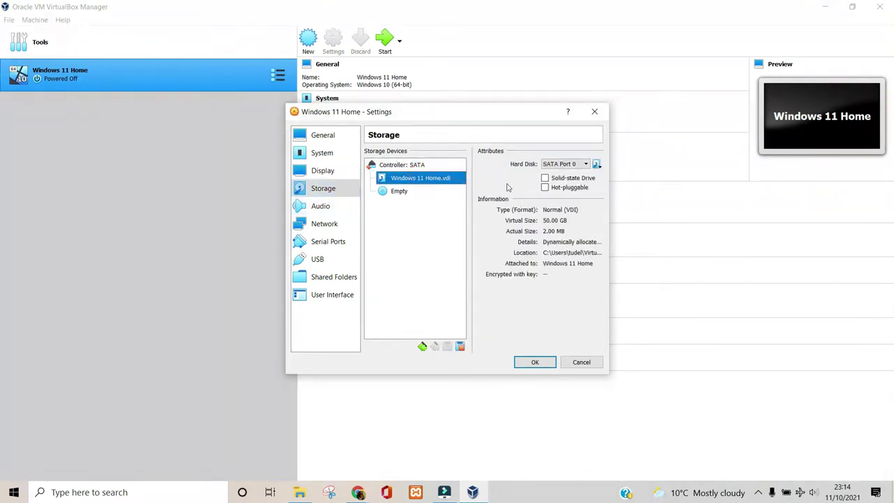
{"action": "left_click", "coordinate": [402, 195]}
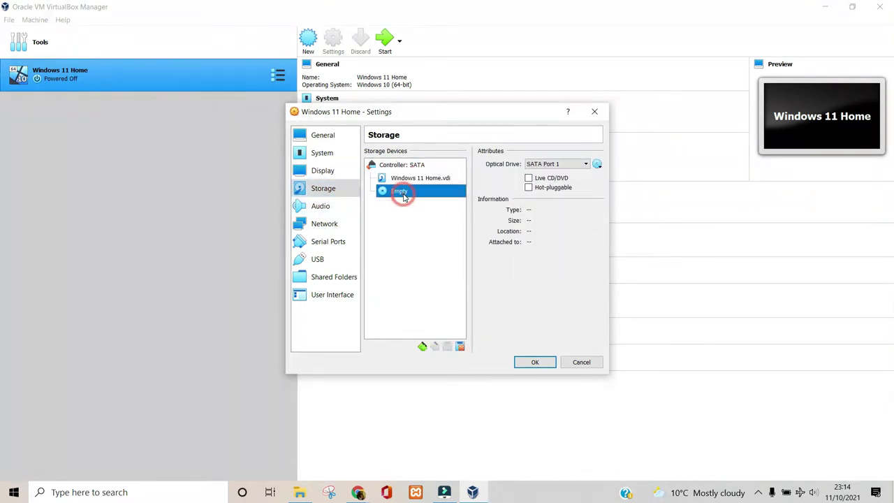
{"action": "left_click", "coordinate": [597, 164]}
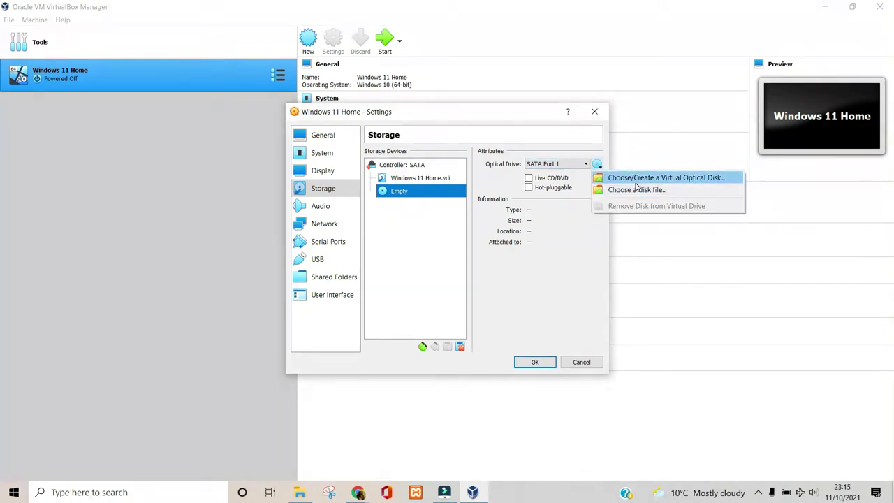
{"action": "left_click", "coordinate": [660, 190]}
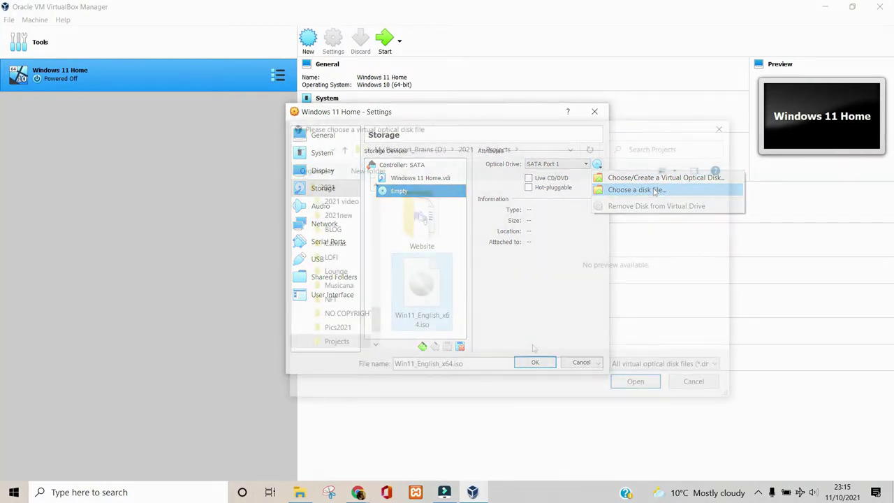
{"action": "left_click", "coordinate": [634, 381]}
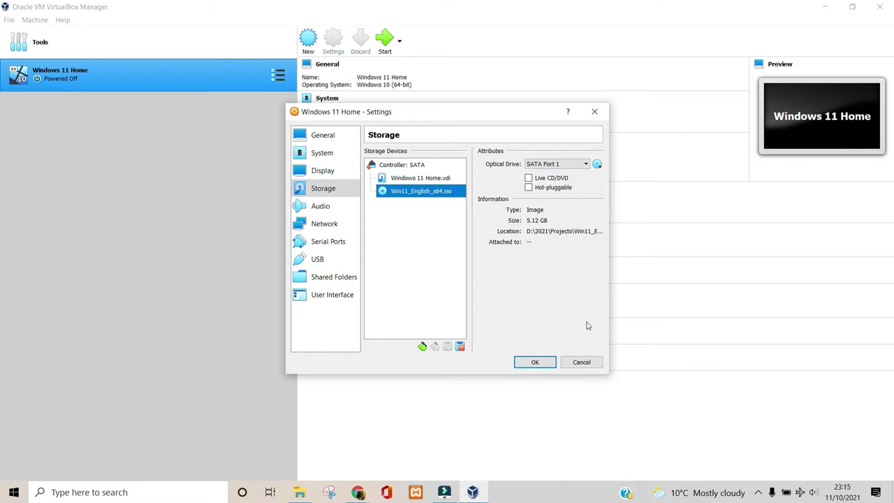
{"action": "left_click", "coordinate": [534, 362]}
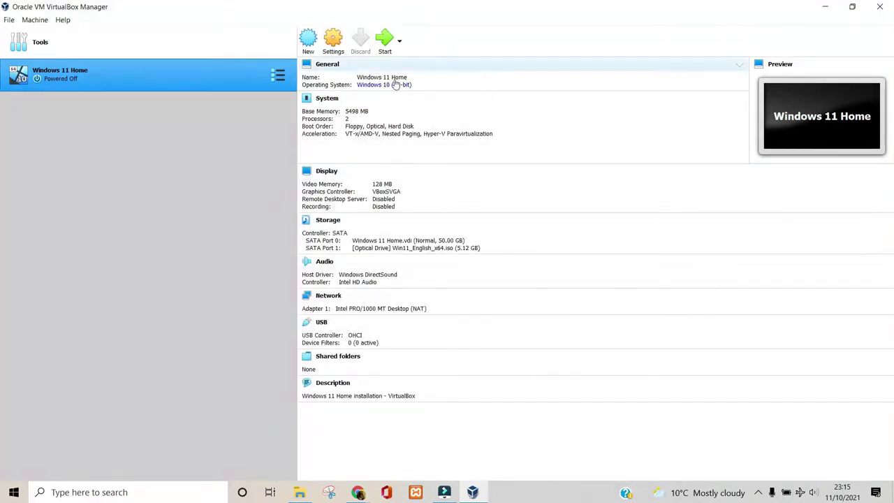
- Start the Windows 11 Home VM so it boots from the ISO into Windows Setup
{"action": "left_click", "coordinate": [384, 47]}
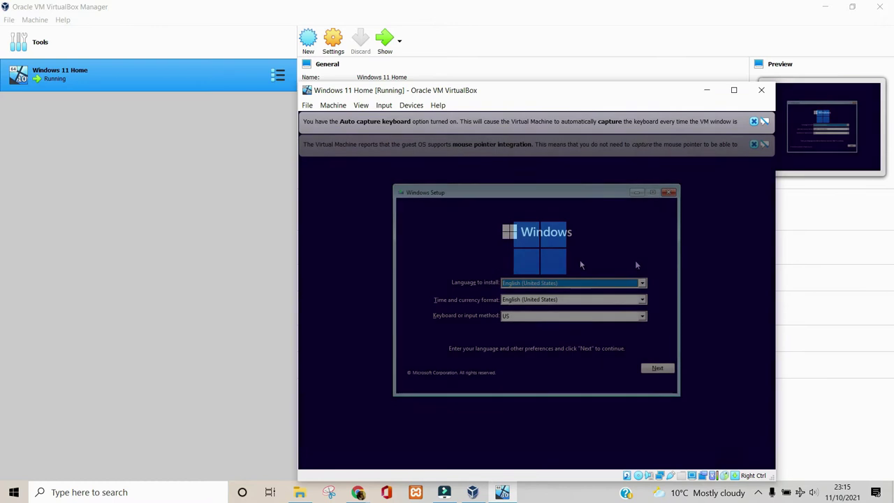
- Keep the English (United States) time and currency format, begin Install now, and maximize the VM window
{"action": "left_click", "coordinate": [549, 300]}
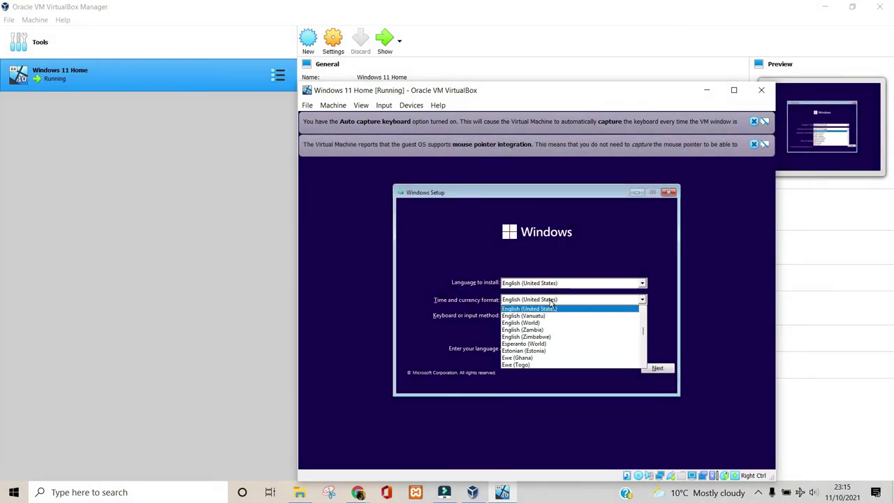
{"action": "left_click", "coordinate": [546, 308]}
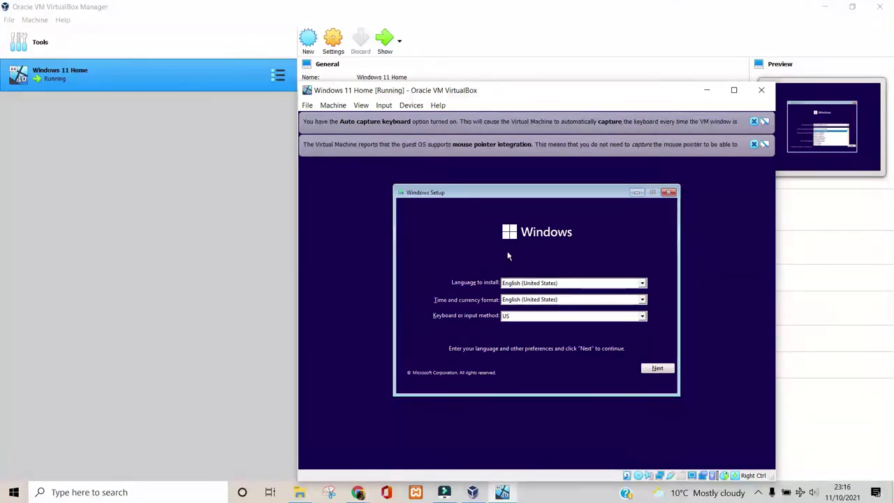
{"action": "left_click", "coordinate": [657, 369]}
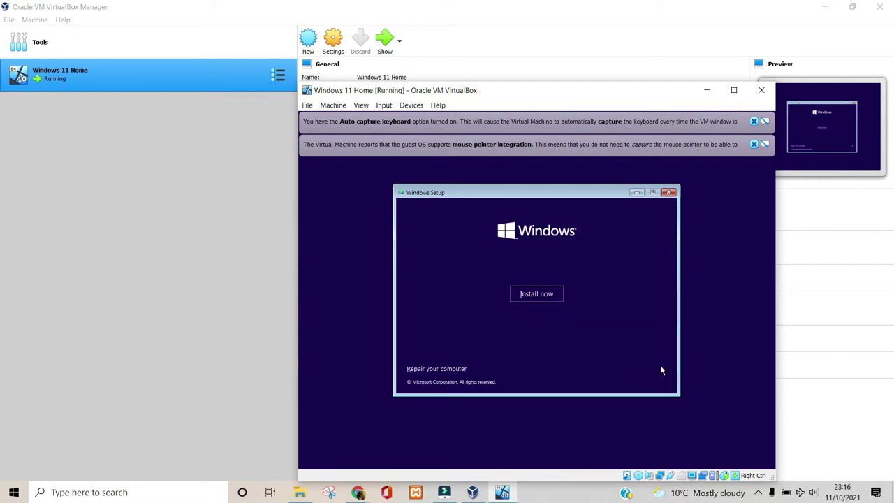
{"action": "left_click", "coordinate": [527, 296]}
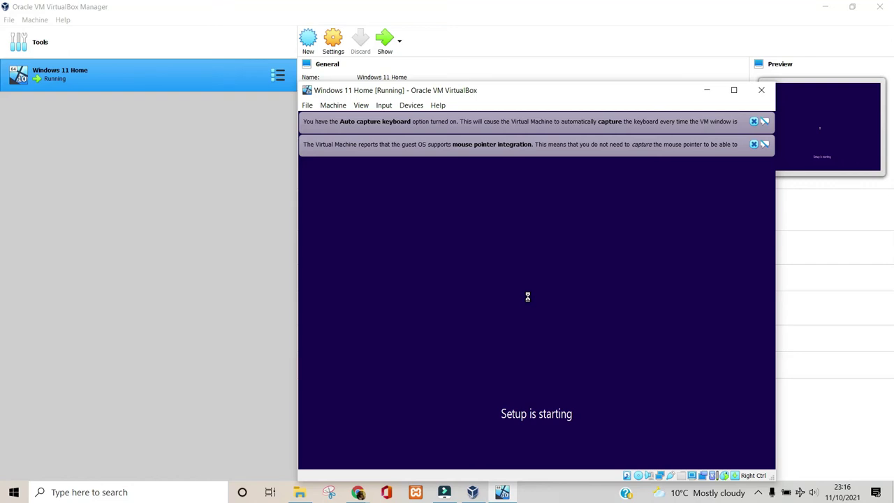
{"action": "left_click", "coordinate": [733, 91]}
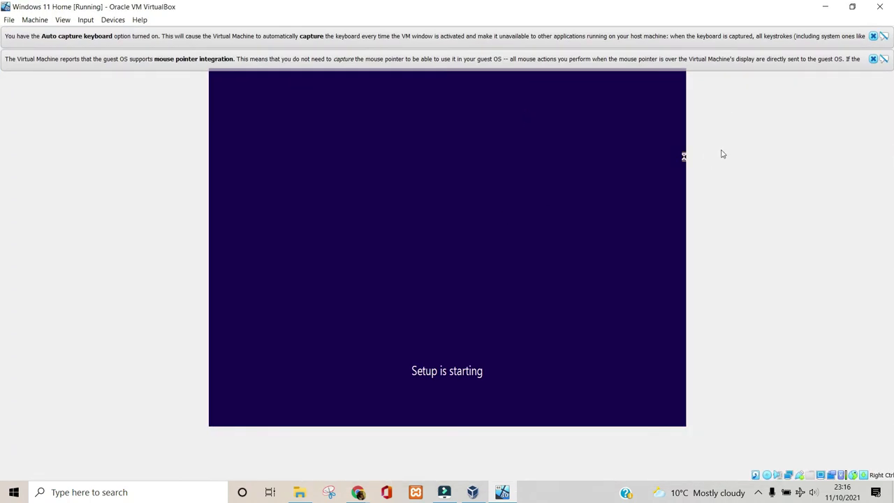
- Dismiss the pointer and keyboard notices and skip entering a product key
{"action": "left_click", "coordinate": [873, 59]}
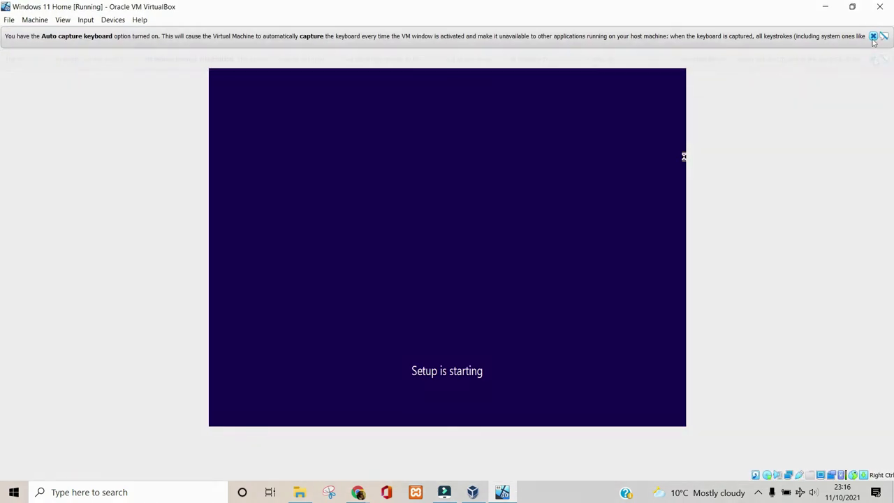
{"action": "left_click", "coordinate": [872, 35]}
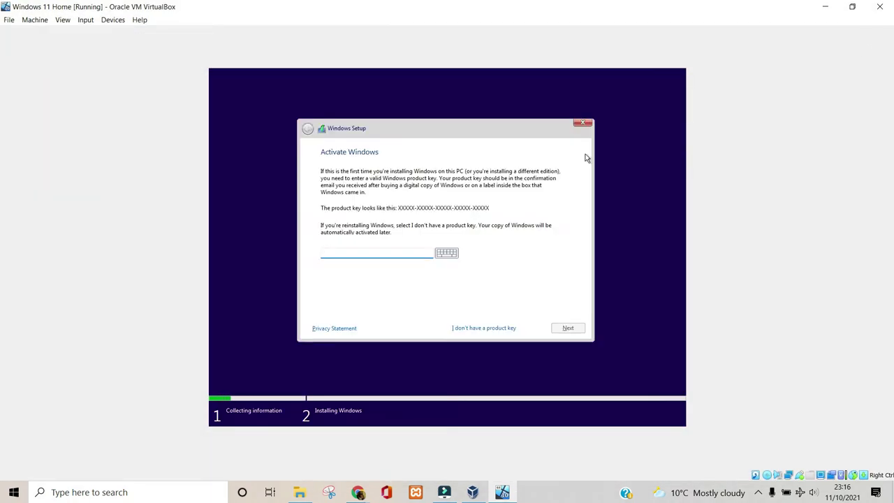
{"action": "left_click", "coordinate": [489, 330]}
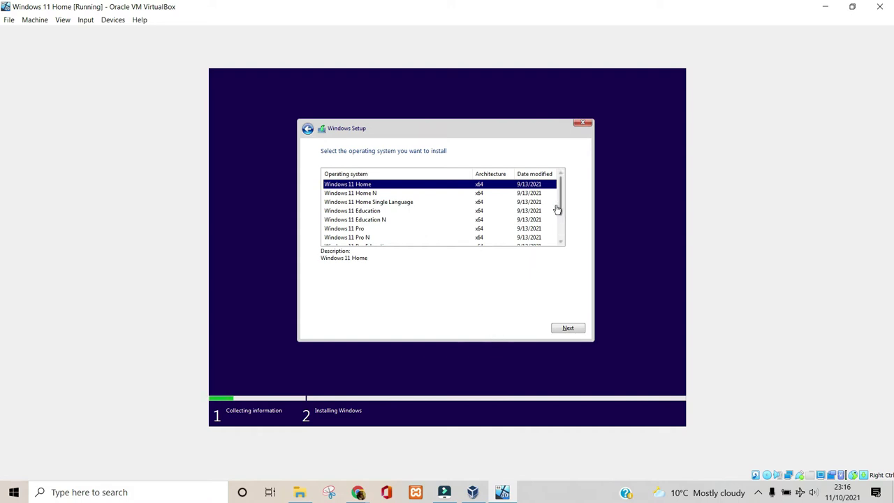
- Select Windows 11 Pro Education and continue, reaching 'This PC can't run Windows 11'
{"action": "scroll", "coordinate": [557, 211], "scroll_direction": "down", "scroll_amount": 1}
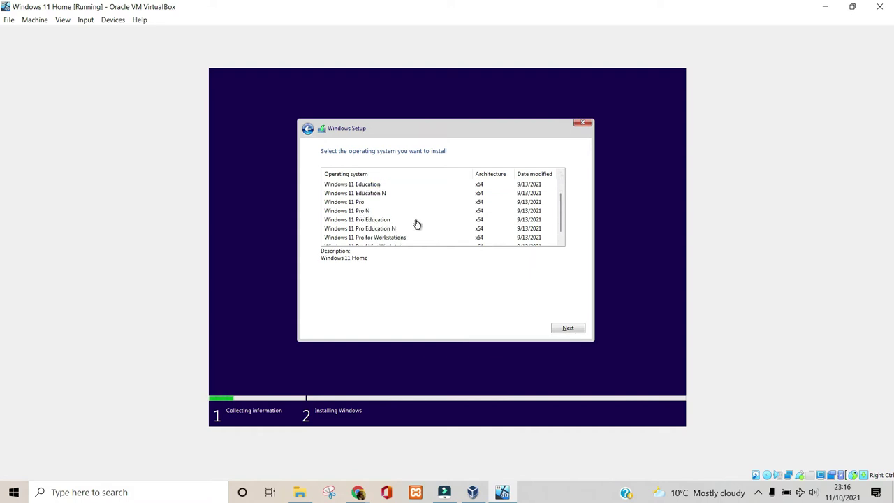
{"action": "left_click", "coordinate": [388, 220]}
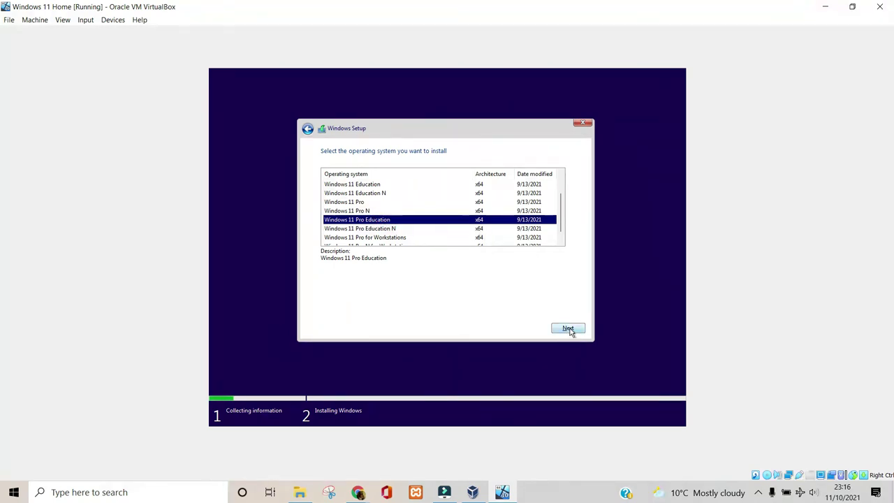
{"action": "left_click", "coordinate": [354, 201]}
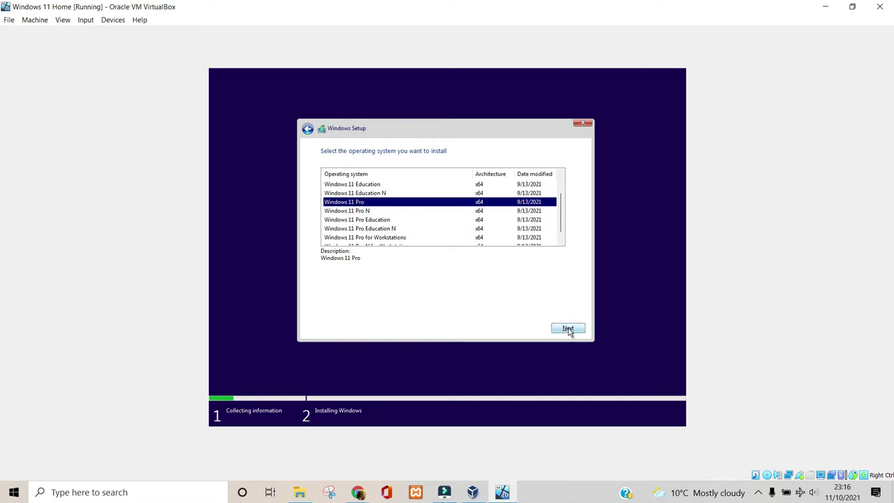
{"action": "left_click", "coordinate": [370, 219]}
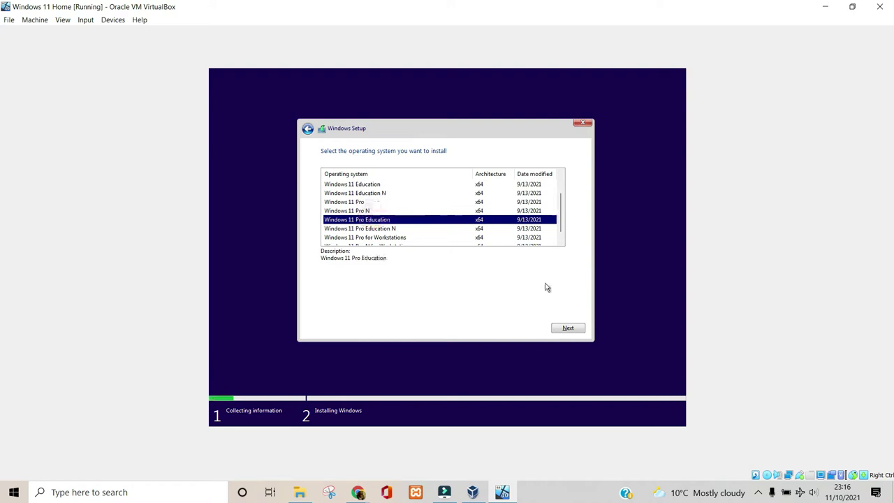
{"action": "left_click", "coordinate": [571, 328]}
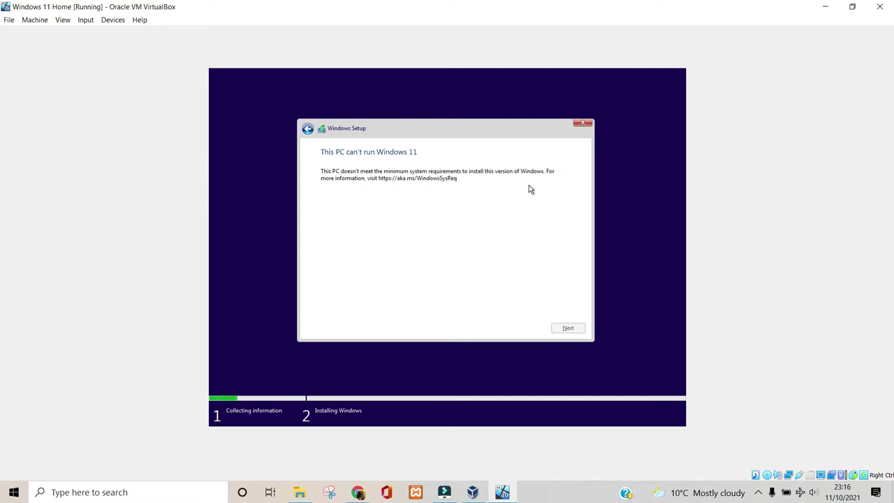
- Quit Windows Setup and cancel the installation, letting the VM reboot
{"action": "left_click", "coordinate": [567, 331]}
{"action": "key", "text": "Escape"}
{"action": "left_click", "coordinate": [509, 286]}
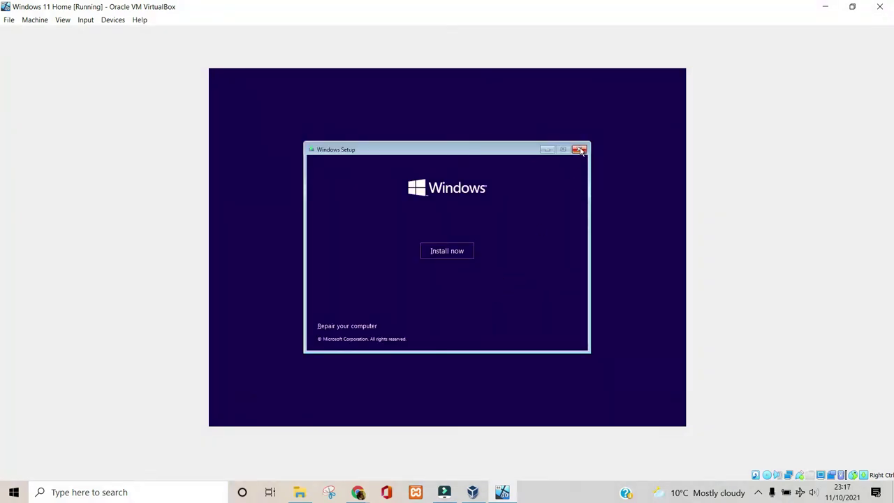
{"action": "left_click", "coordinate": [578, 150]}
{"action": "left_click", "coordinate": [510, 286]}
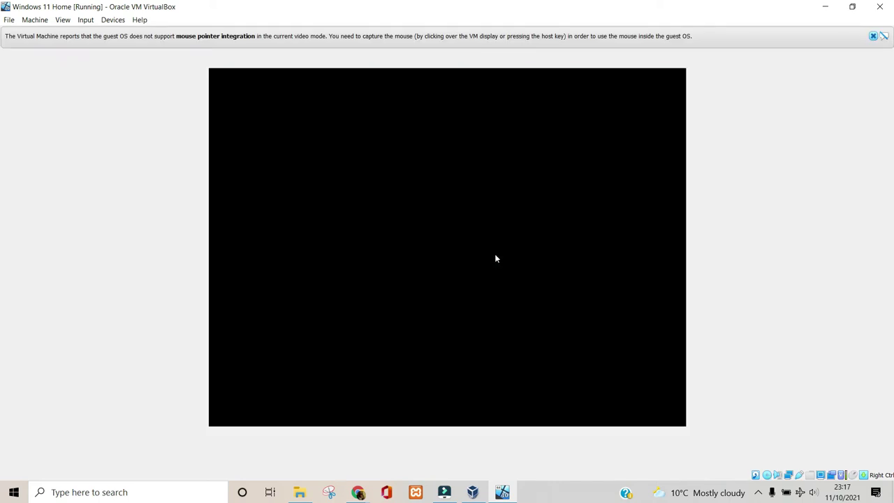
{"action": "left_click", "coordinate": [873, 37]}
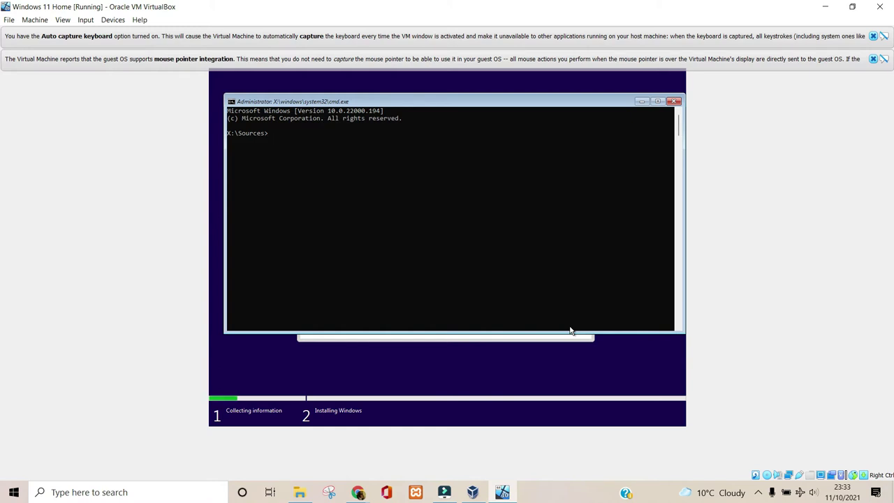
- Enter regedit at the X:\Sources> command prompt to launch Registry Editor
{"action": "type", "text": "regedit"}
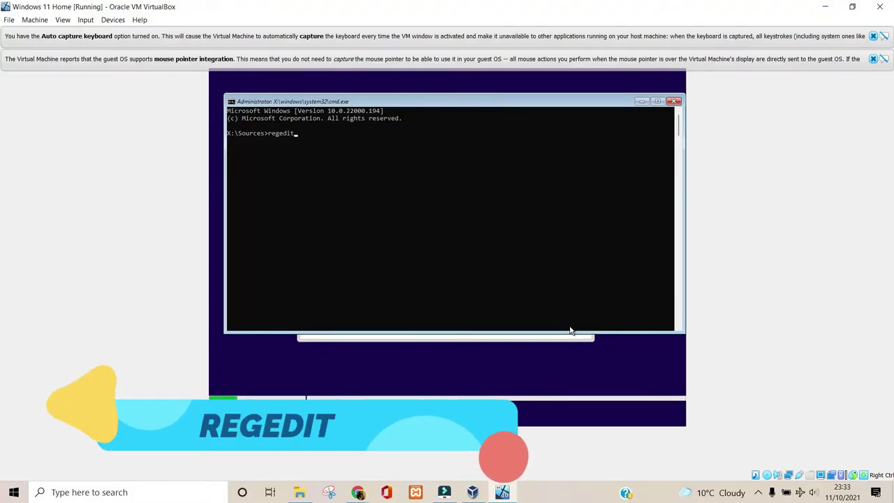
{"action": "key", "text": "Return"}
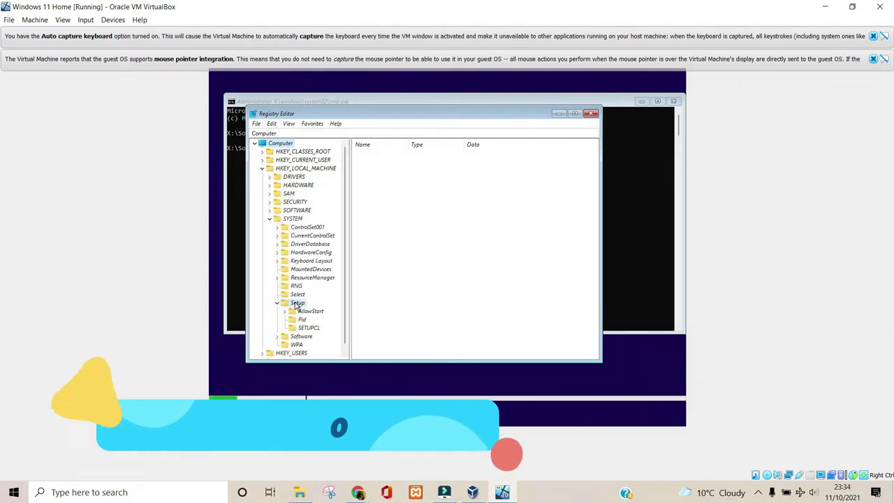
- Create a new key named LabConfig under HKEY_LOCAL_MACHINE\SYSTEM\Setup
{"action": "right_click", "coordinate": [296, 305]}
{"action": "mouse_move", "coordinate": [342, 319]}
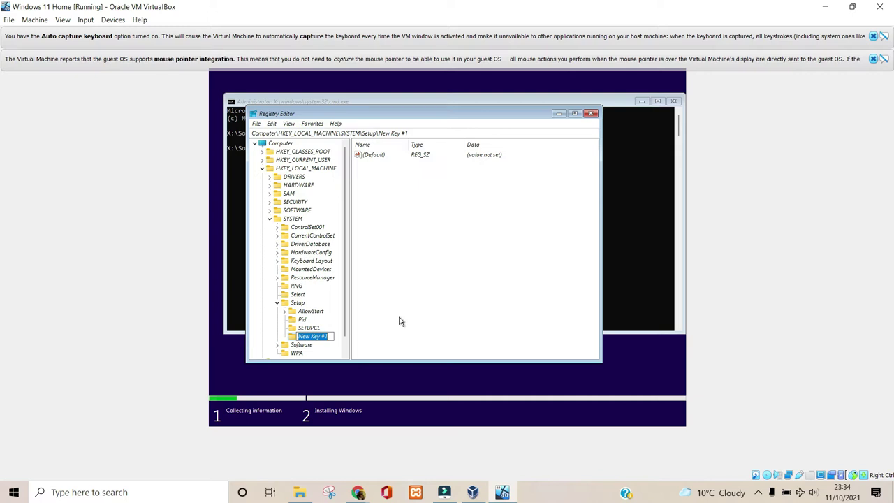
{"action": "type", "text": "LabConfig"}
{"action": "left_click", "coordinate": [471, 195]}
{"action": "right_click", "coordinate": [378, 181]}
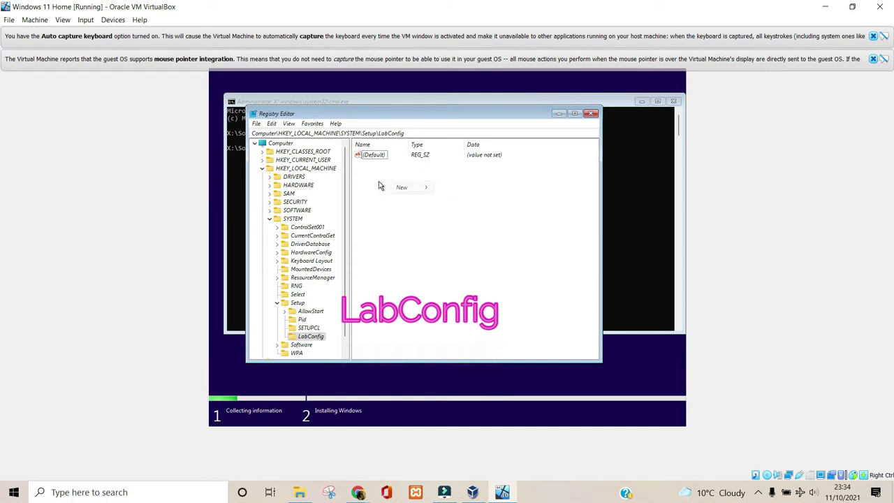
- Create a new DWORD (32-bit) value named BypassTPMCheck in LabConfig
{"action": "mouse_move", "coordinate": [406, 191]}
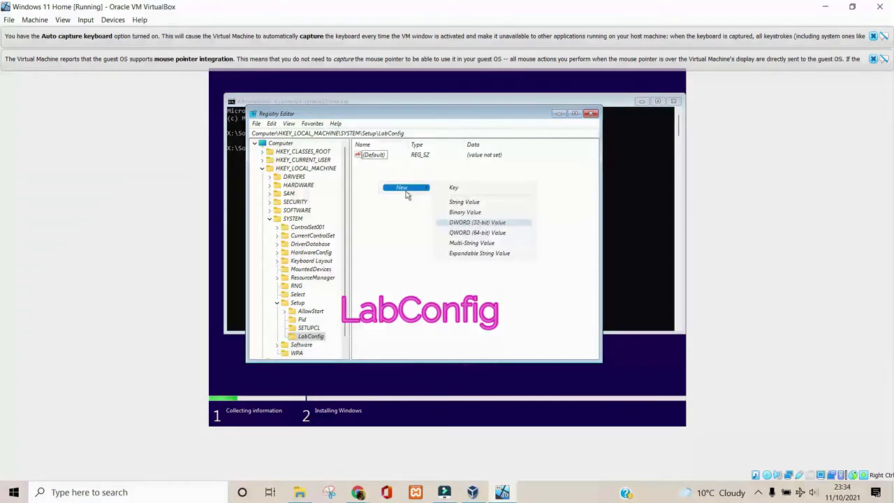
{"action": "left_click", "coordinate": [475, 222]}
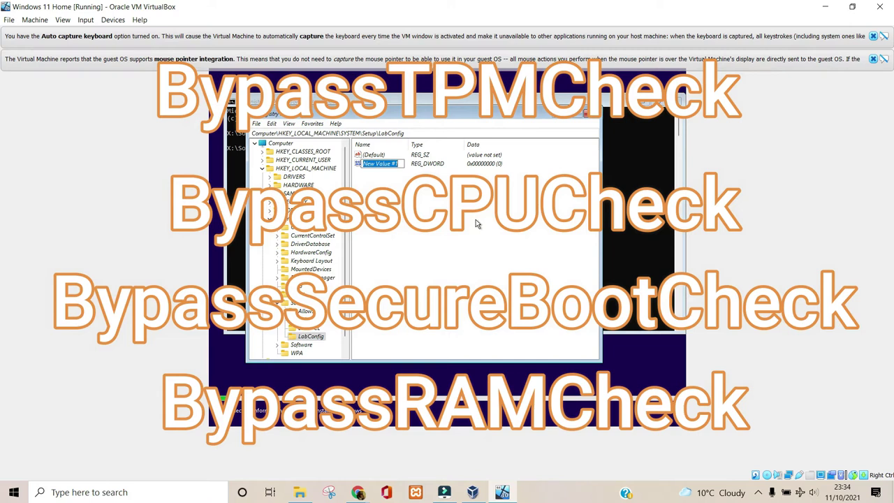
{"action": "type", "text": "BypassTPMCheck"}
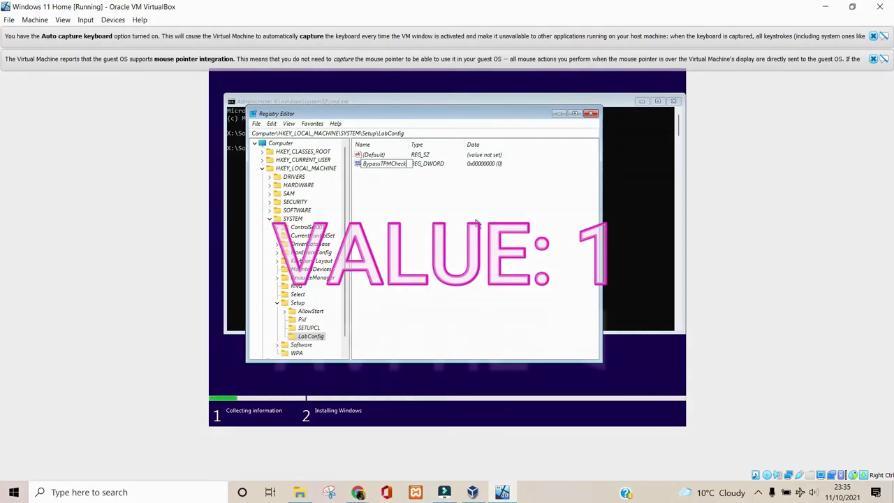
{"action": "key", "text": "Return"}
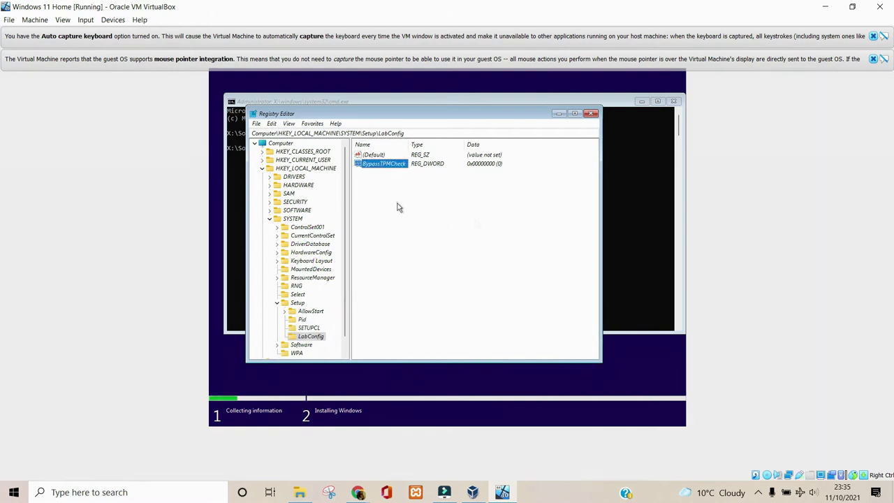
- Set BypassTPMCheck's value data to 1
{"action": "double_click", "coordinate": [384, 164]}
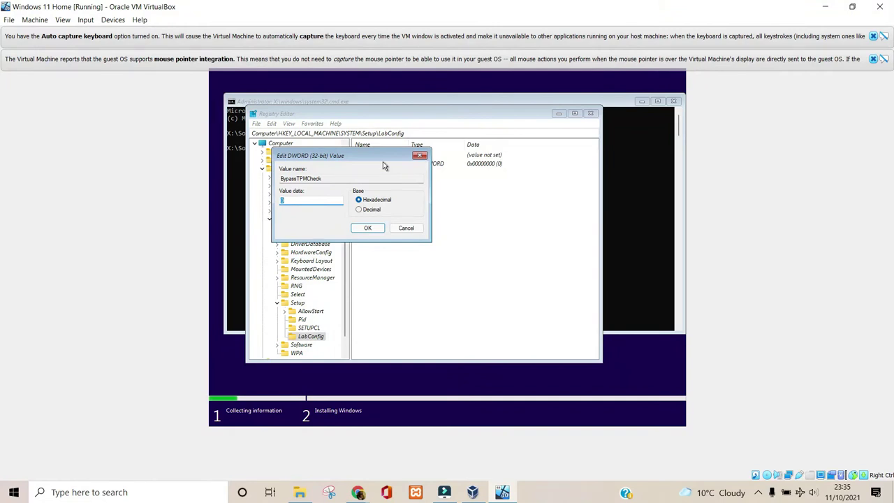
{"action": "type", "text": "1"}
{"action": "left_click", "coordinate": [369, 229]}
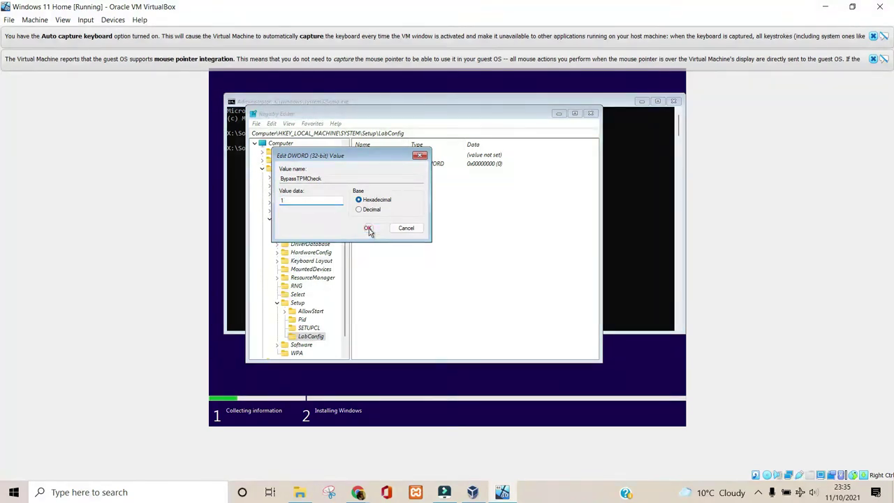
{"action": "right_click", "coordinate": [394, 187]}
- Add a DWORD value named BypassCPUCheck to LabConfig
{"action": "mouse_move", "coordinate": [419, 191]}
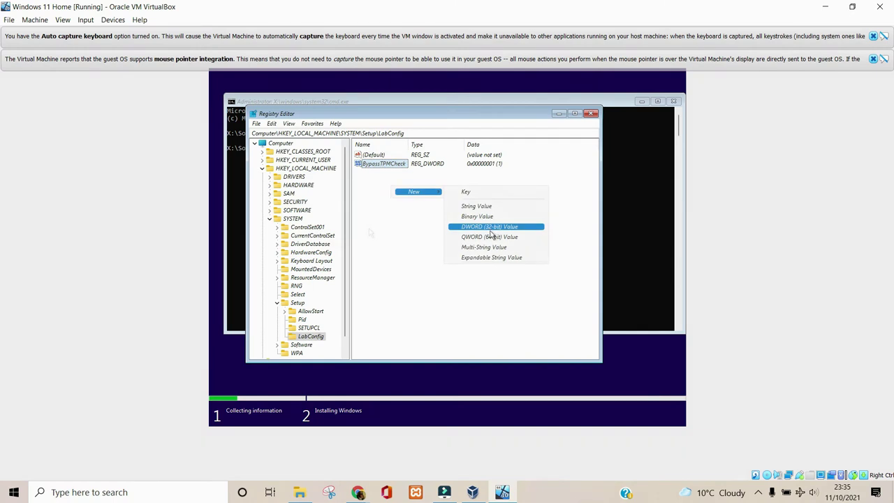
{"action": "left_click", "coordinate": [493, 228]}
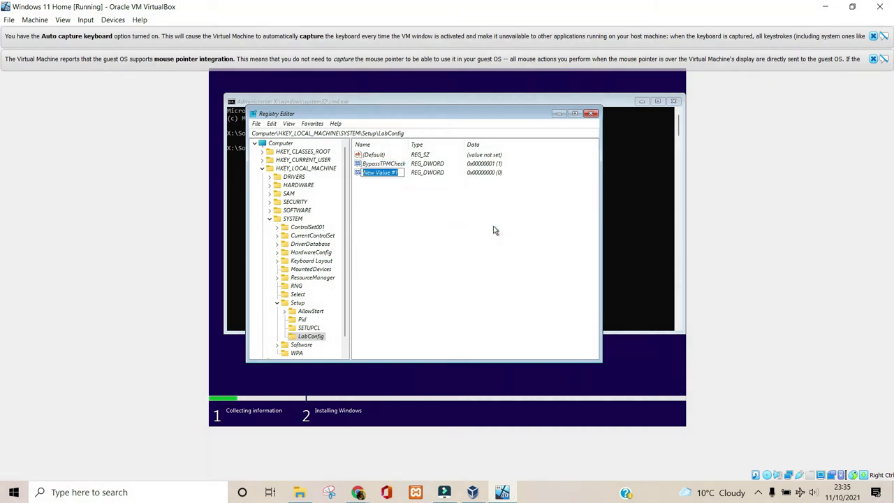
{"action": "type", "text": "Bypa"}
{"action": "type", "text": "ssCPUCheck"}
{"action": "key", "text": "Return"}
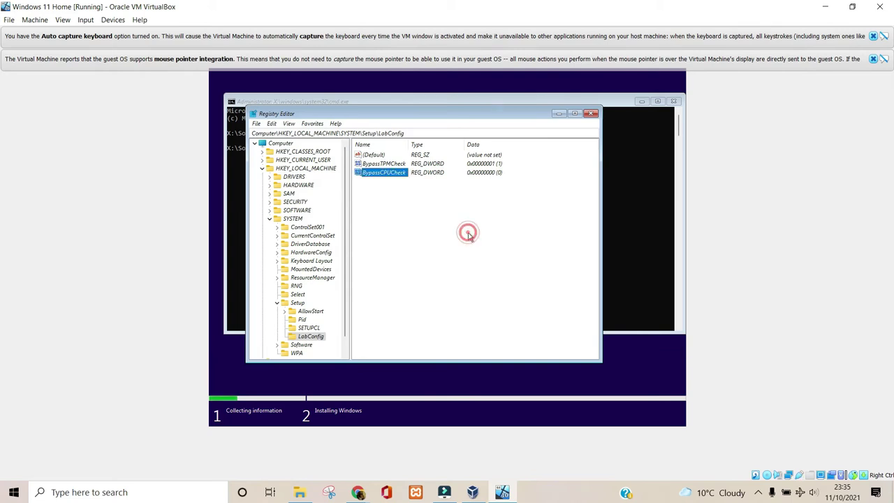
- Add a DWORD value named BypassSecureBootCheck
{"action": "mouse_move", "coordinate": [439, 207]}
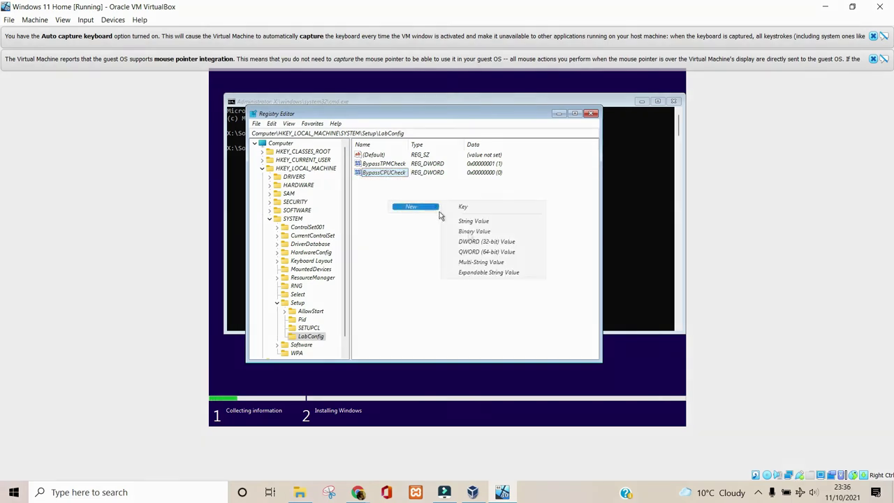
{"action": "left_click", "coordinate": [488, 241]}
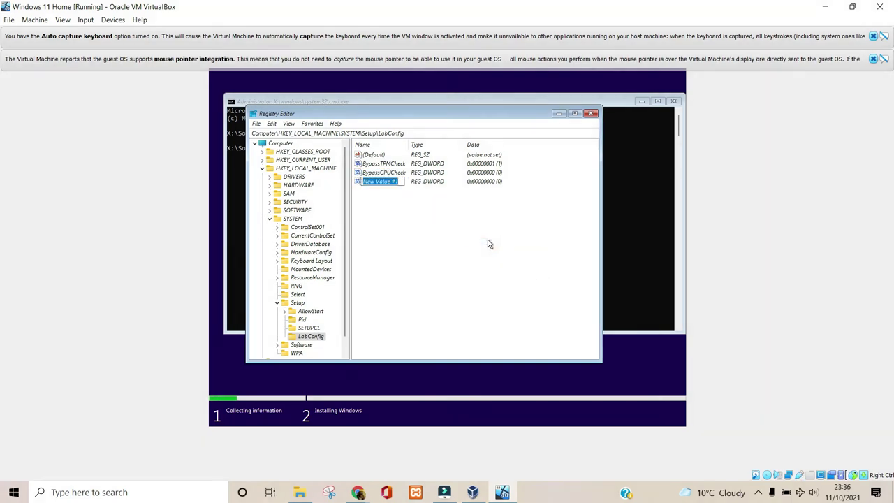
{"action": "type", "text": "By"}
{"action": "type", "text": "passSecure"}
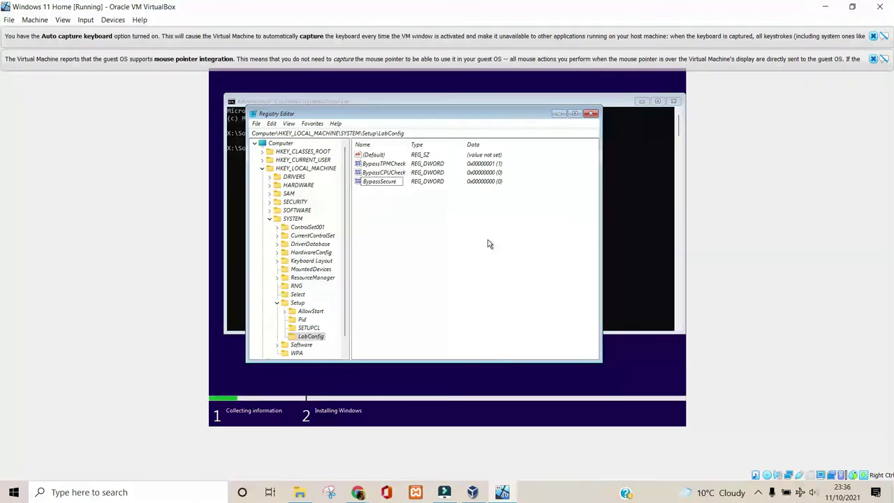
{"action": "type", "text": "BootCheck"}
- Add a fourth DWORD value named BypassRAMCheck
{"action": "right_click", "coordinate": [488, 243]}
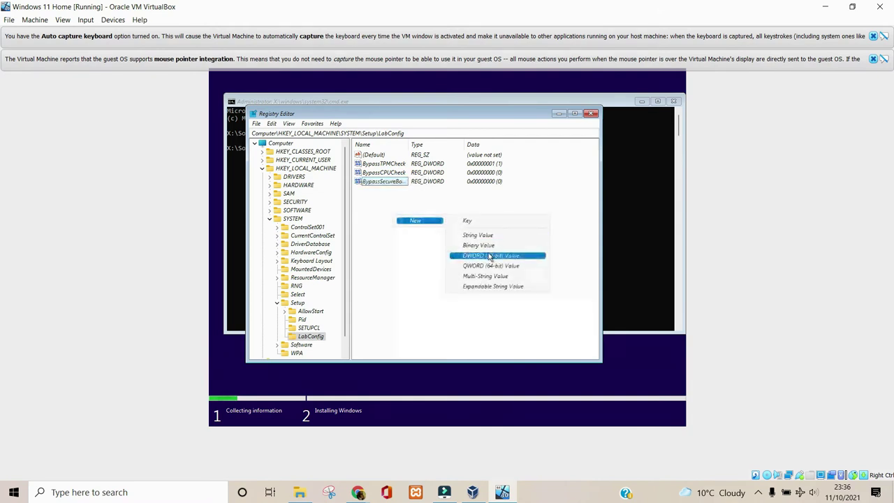
{"action": "left_click", "coordinate": [489, 256]}
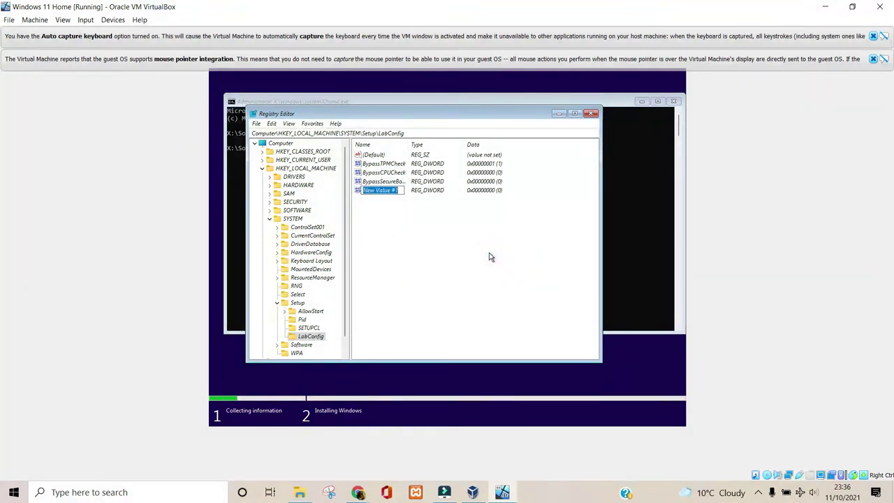
{"action": "type", "text": "BypassRAM"}
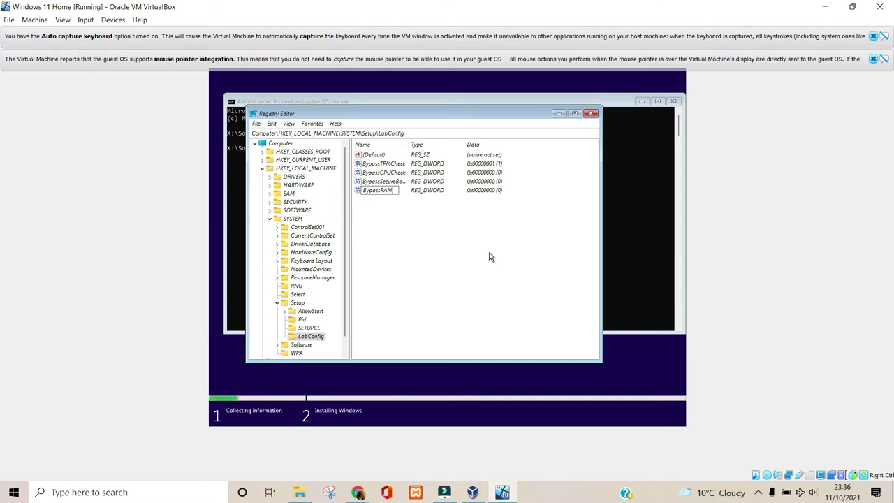
{"action": "type", "text": "Check"}
{"action": "key", "text": "Return"}
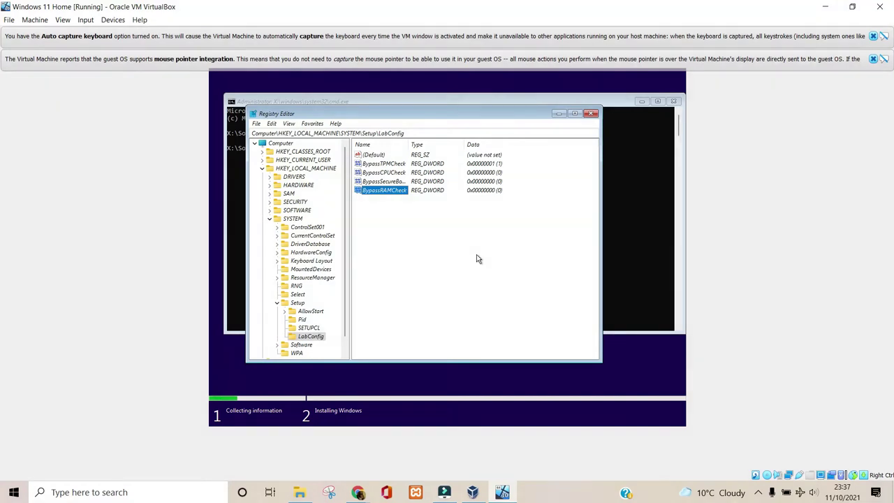
- Set BypassRAMCheck, BypassSecureBootCheck and BypassCPUCheck value data each to 1
{"action": "double_click", "coordinate": [391, 190]}
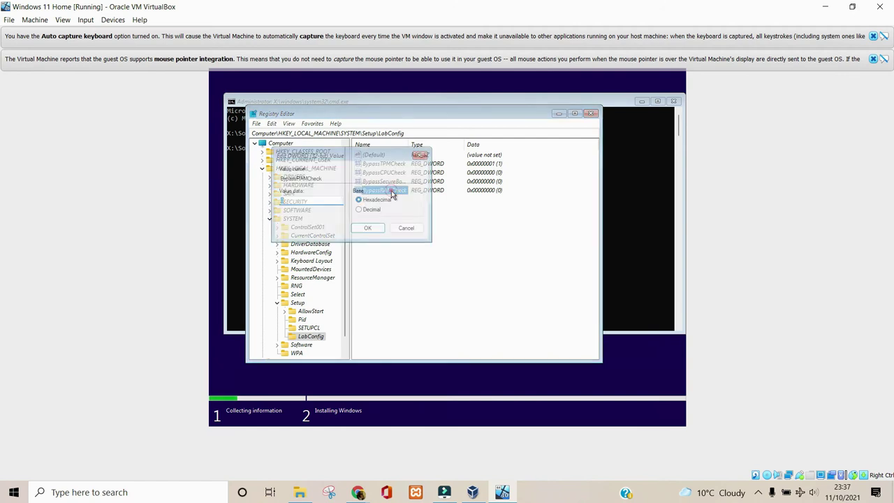
{"action": "type", "text": "1"}
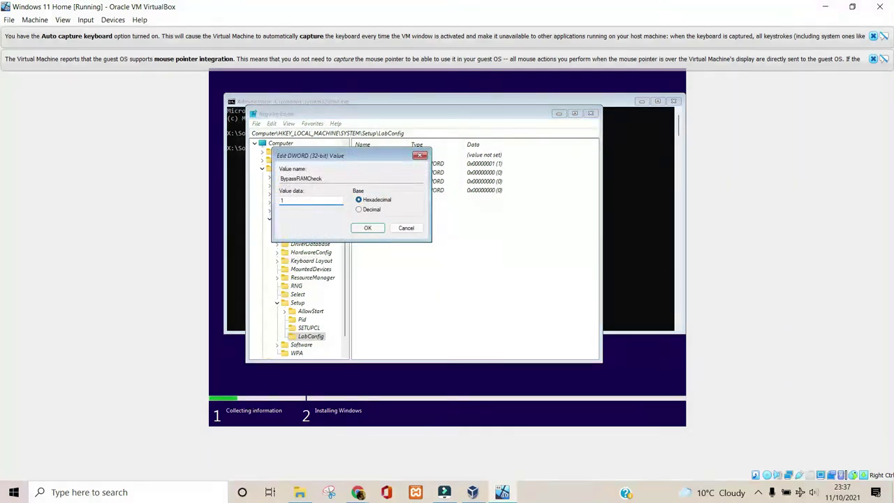
{"action": "left_click", "coordinate": [367, 228]}
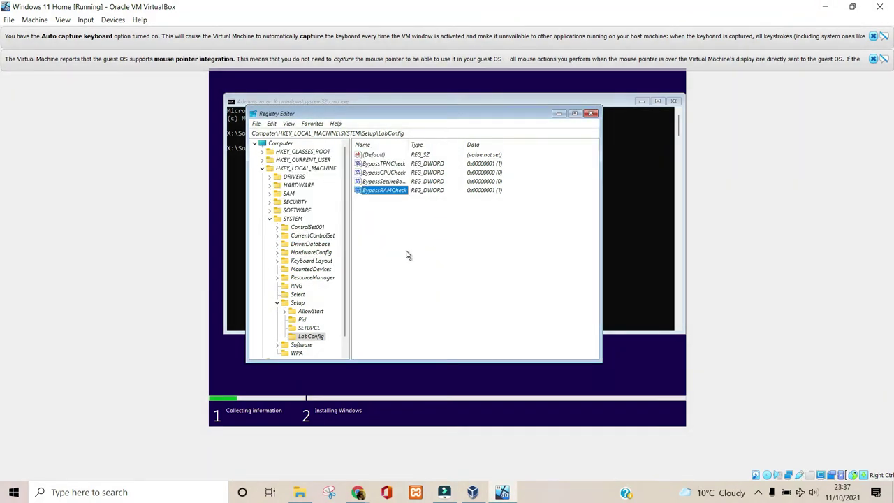
{"action": "left_click", "coordinate": [404, 243]}
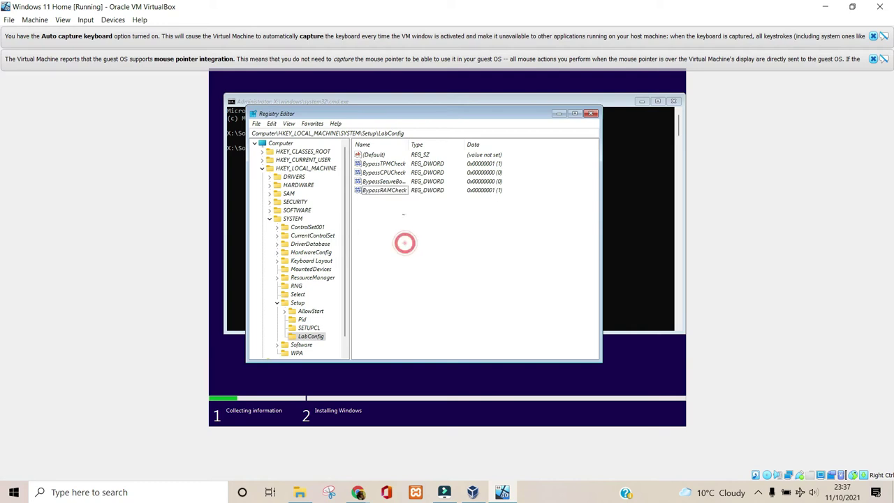
{"action": "double_click", "coordinate": [384, 183]}
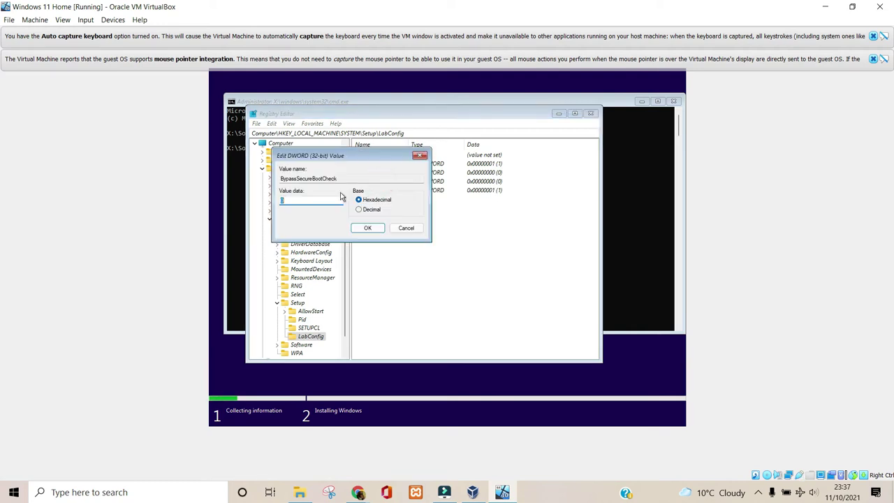
{"action": "type", "text": "1"}
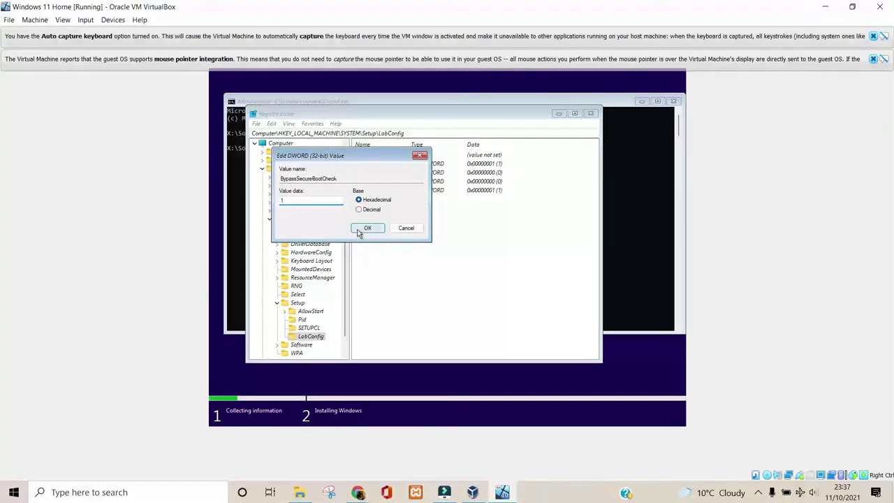
{"action": "left_click", "coordinate": [360, 230]}
{"action": "double_click", "coordinate": [366, 172]}
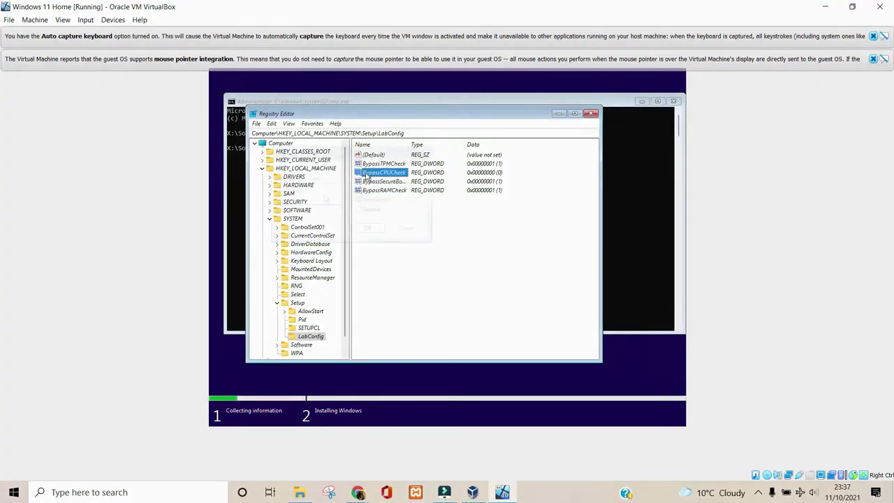
{"action": "type", "text": "1"}
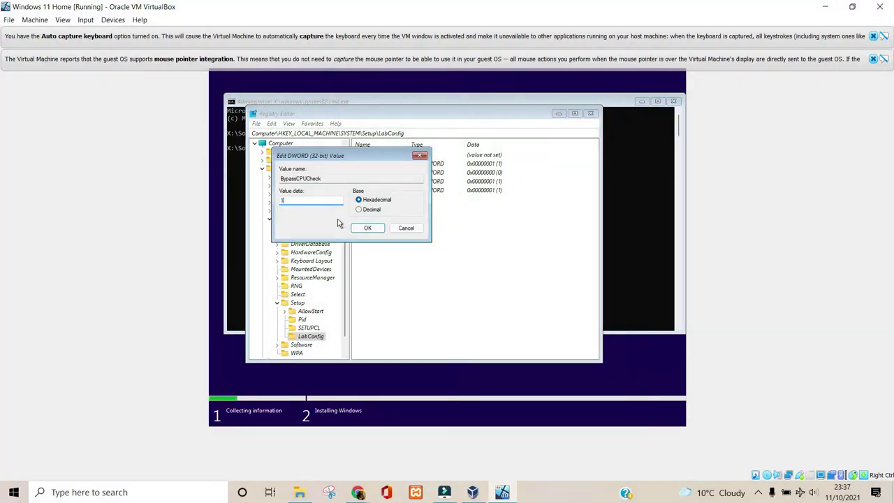
{"action": "left_click", "coordinate": [361, 230]}
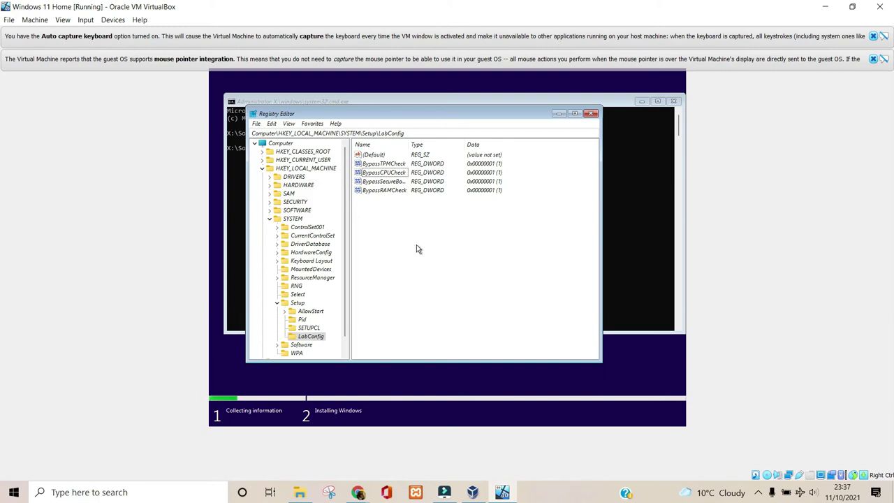
- Close Registry Editor and start the Windows install without a product key
{"action": "left_click", "coordinate": [591, 113]}
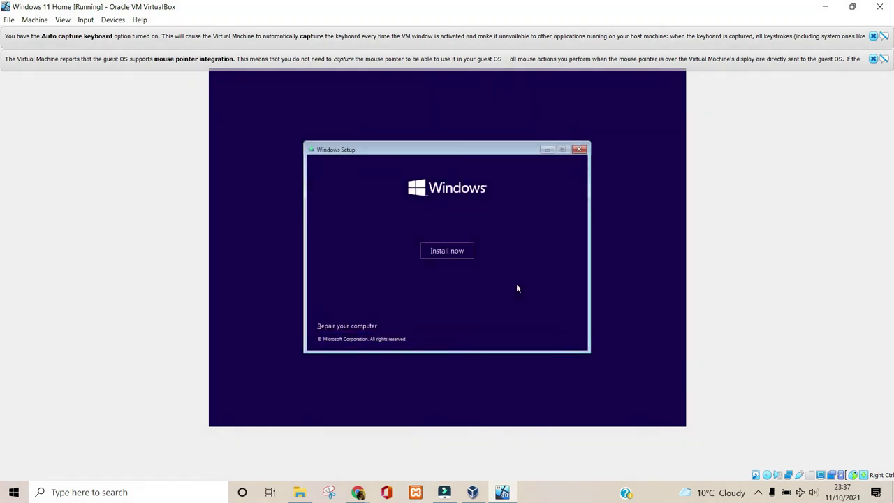
{"action": "left_click", "coordinate": [444, 252]}
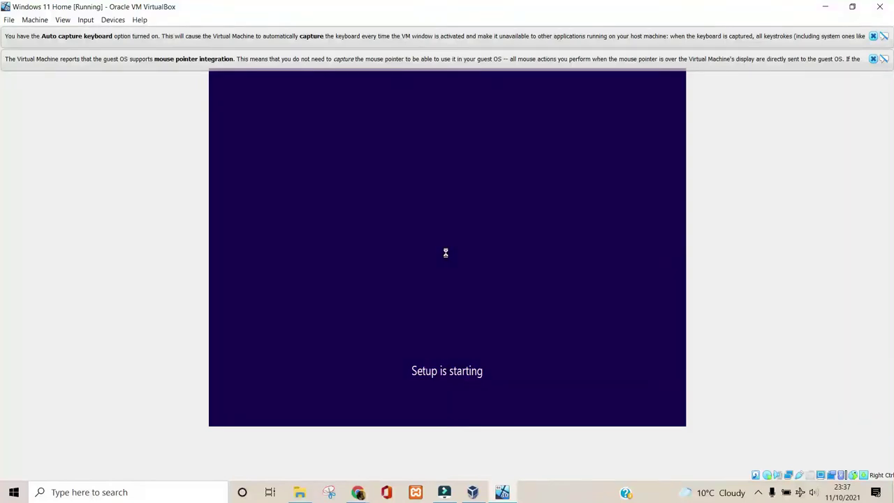
{"action": "left_click", "coordinate": [481, 328]}
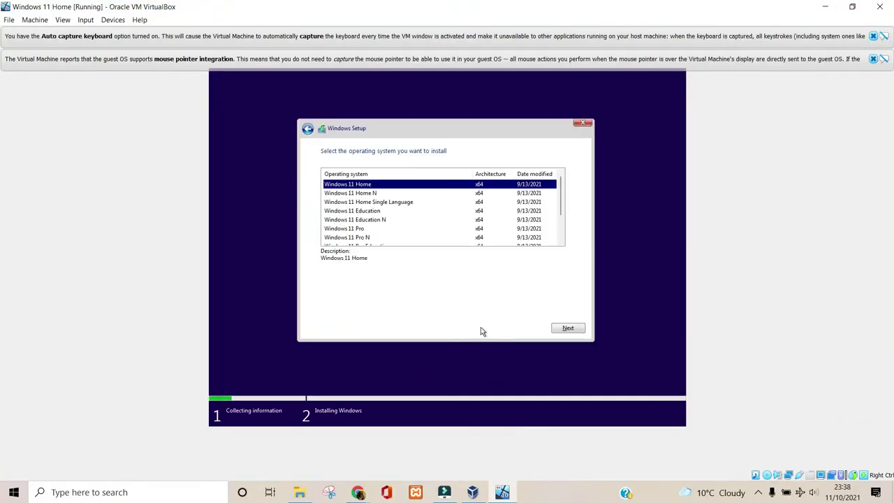
- Select Windows 11 Pro and accept the Microsoft licence terms
{"action": "left_click", "coordinate": [362, 229]}
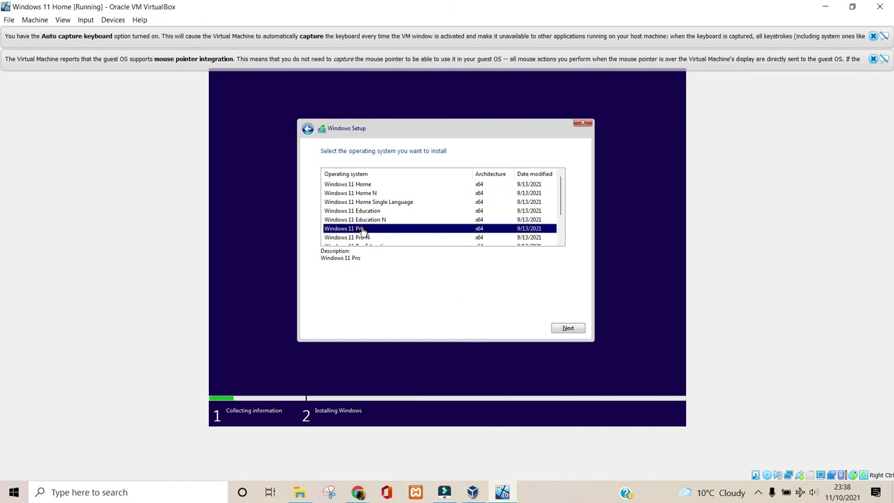
{"action": "left_click", "coordinate": [563, 329]}
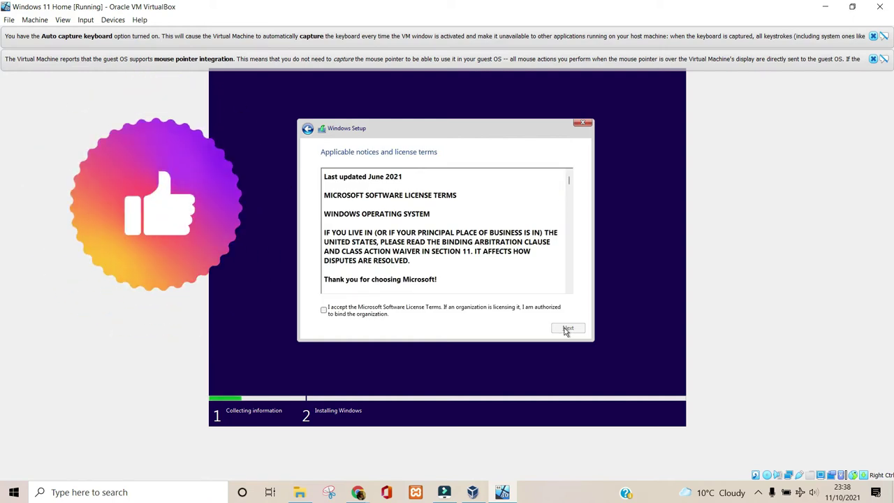
{"action": "left_click", "coordinate": [323, 311]}
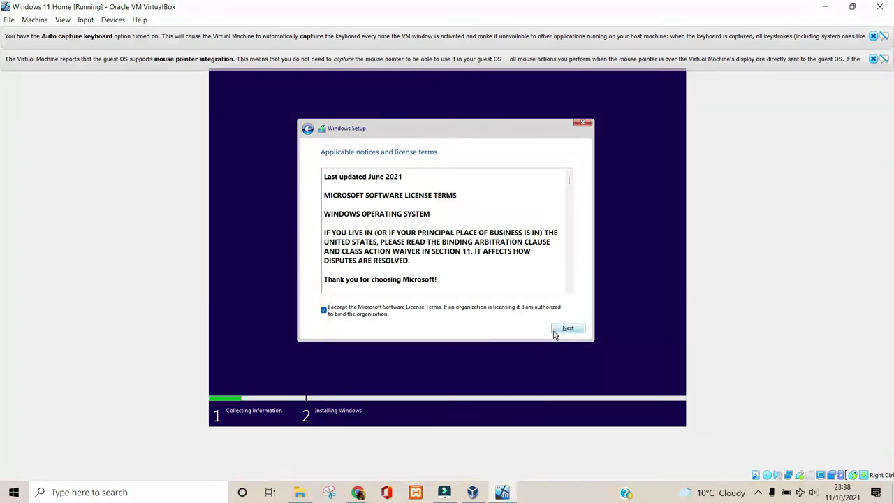
{"action": "left_click", "coordinate": [567, 328]}
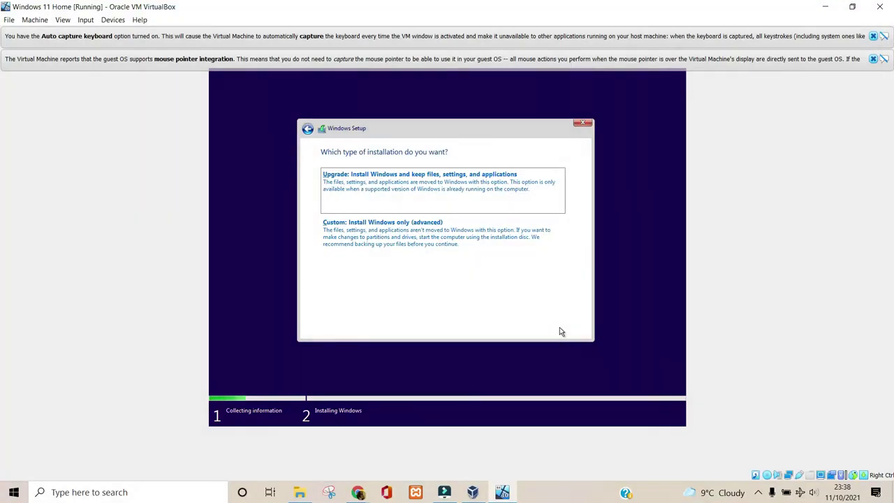
- Choose a custom Windows-only install onto Drive 0's unallocated space
{"action": "left_click", "coordinate": [430, 245]}
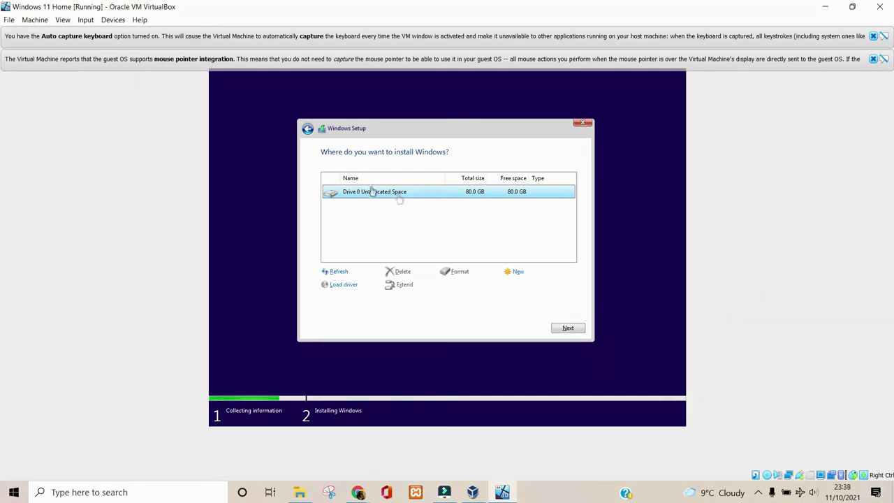
{"action": "left_click", "coordinate": [374, 196]}
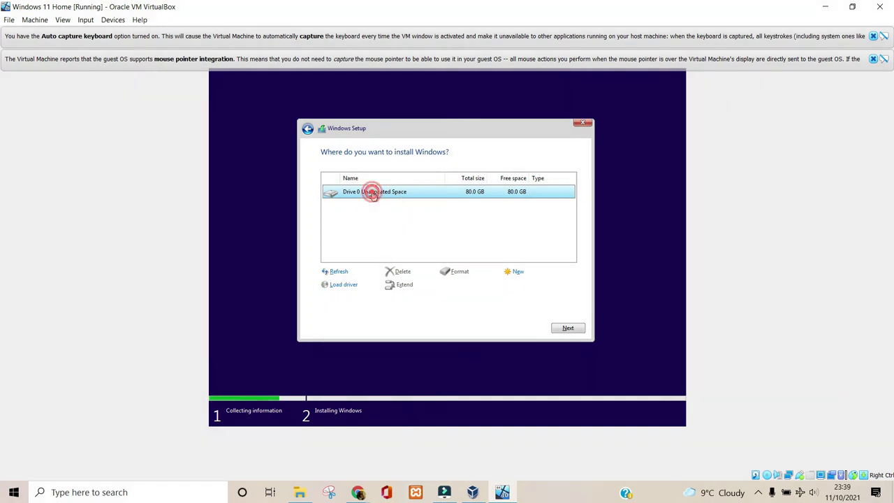
{"action": "left_click", "coordinate": [576, 331]}
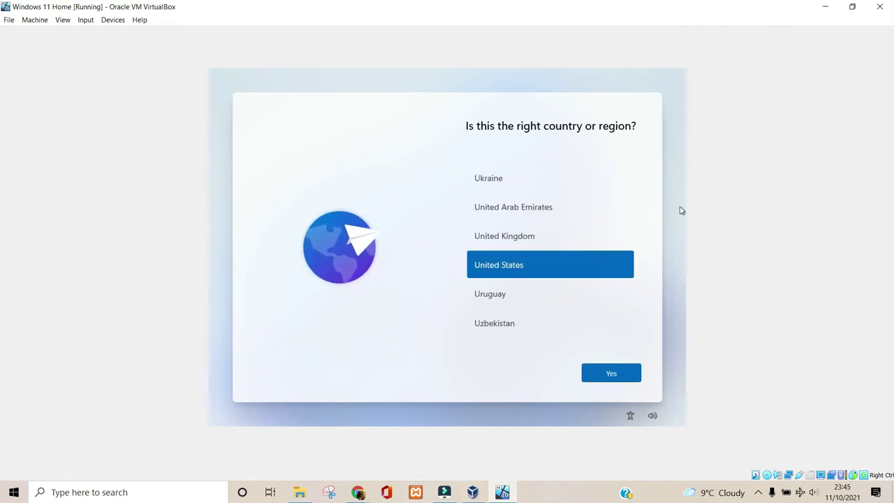
- Choose United Kingdom as region, keep the US keyboard, and skip a second layout
{"action": "left_click", "coordinate": [537, 237]}
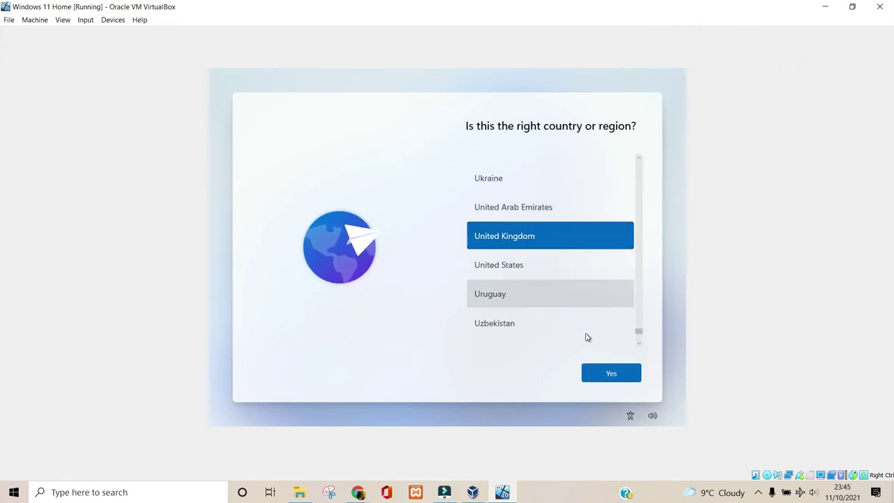
{"action": "left_click", "coordinate": [611, 374]}
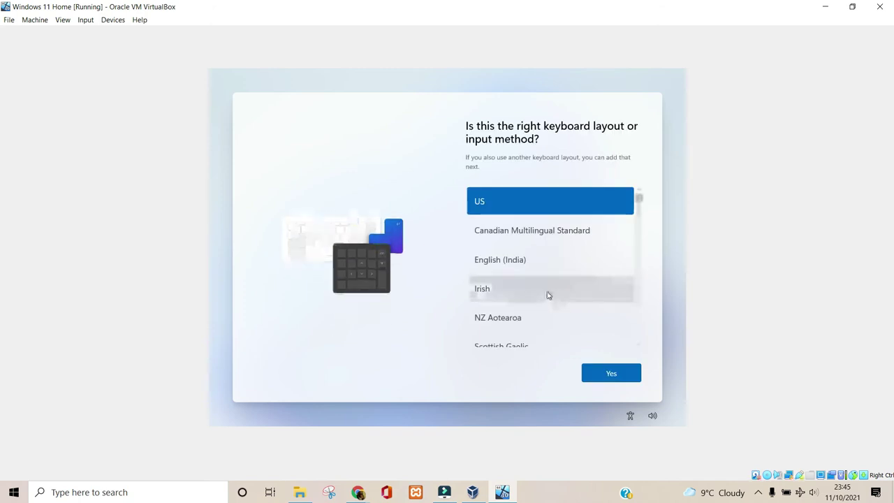
{"action": "left_click", "coordinate": [618, 370]}
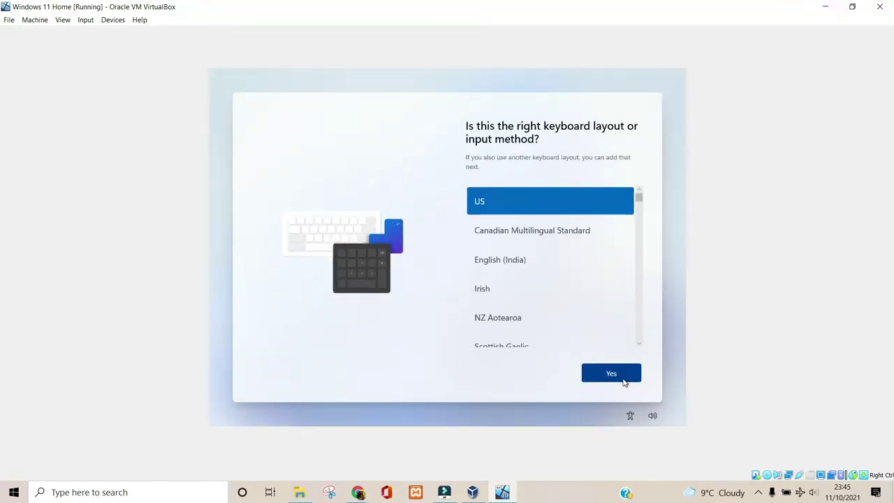
{"action": "left_click", "coordinate": [619, 377]}
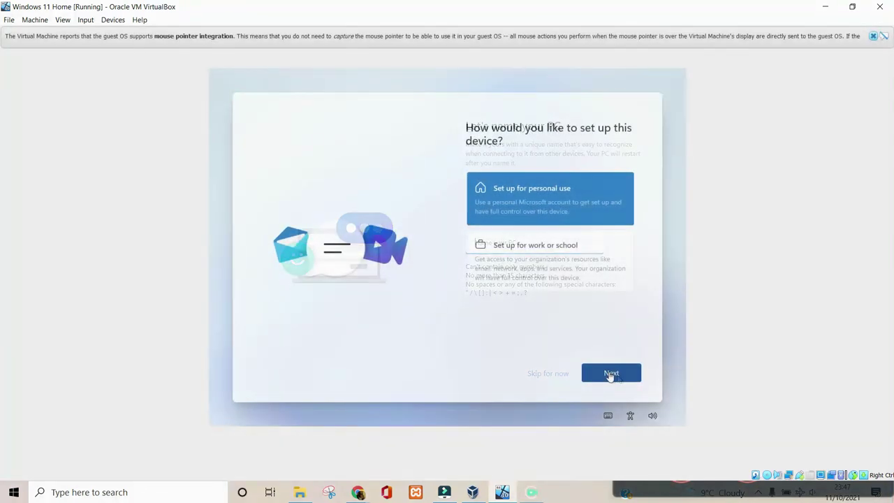
- Skip PC naming and choose an offline account via Sign-in options, skipping Microsoft sign-in
{"action": "left_click", "coordinate": [611, 374]}
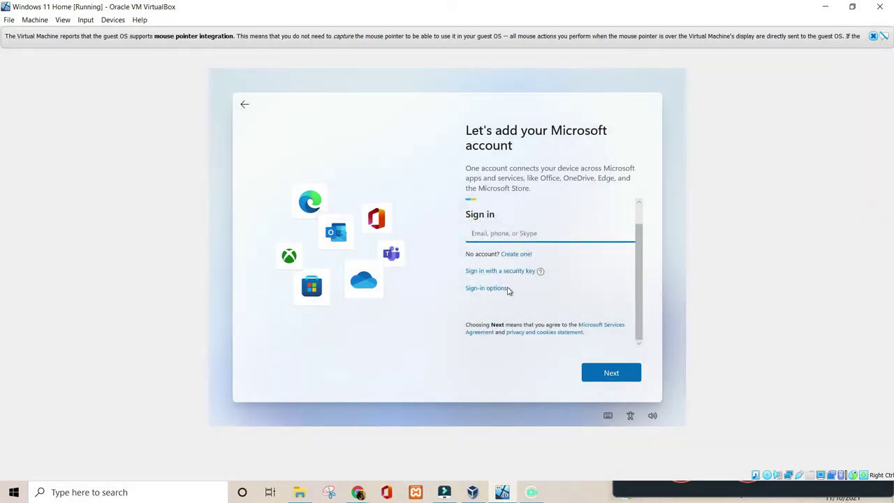
{"action": "left_click", "coordinate": [495, 289]}
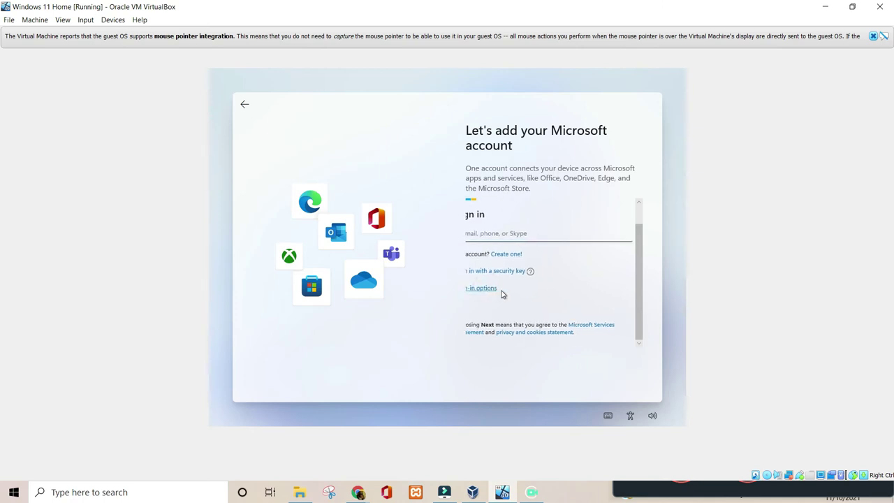
{"action": "left_click", "coordinate": [523, 283]}
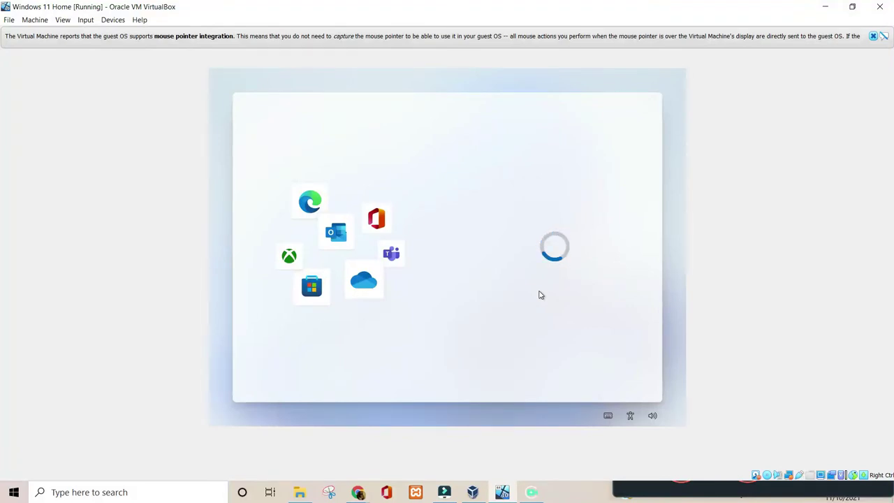
{"action": "left_click", "coordinate": [552, 373]}
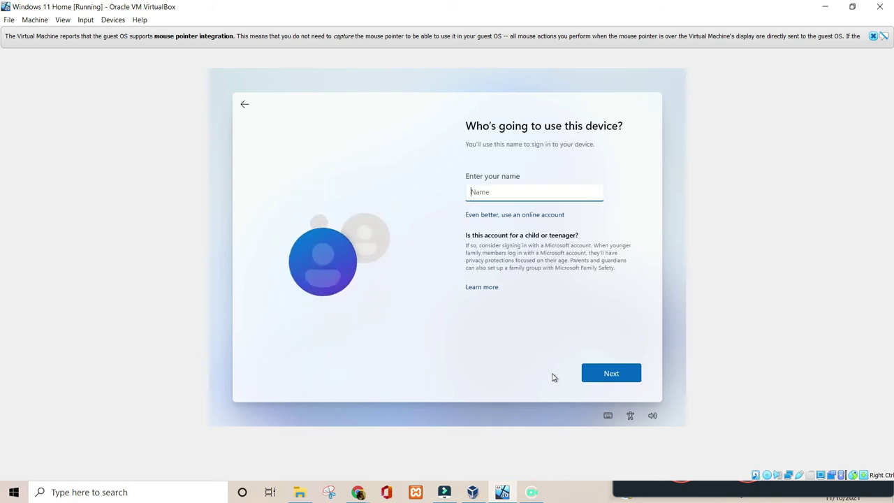
- Pick the first pet's name security question, enter the answers, and accept location settings
{"action": "type", "text": "D"}
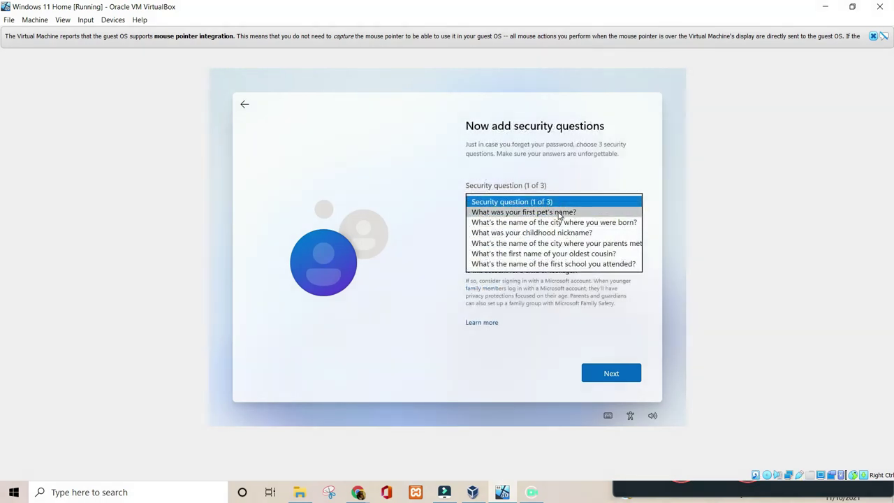
{"action": "left_click", "coordinate": [558, 213]}
{"action": "left_click", "coordinate": [541, 228]}
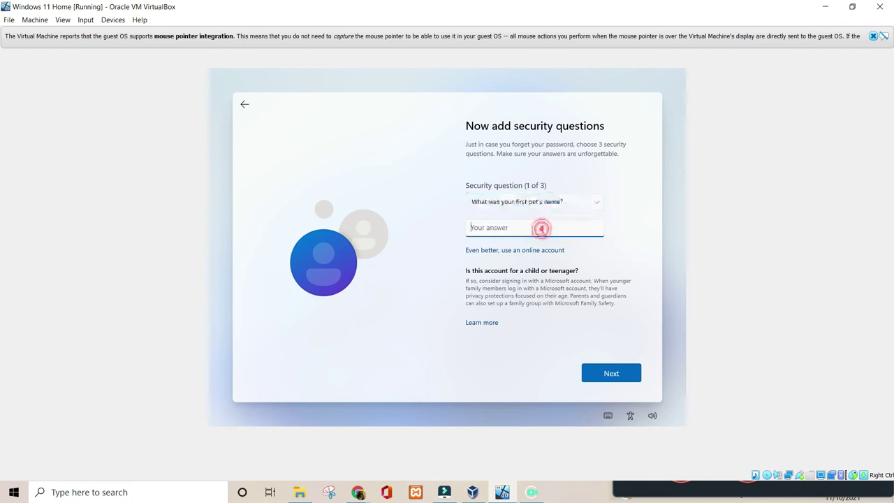
{"action": "type", "text": "Si"}
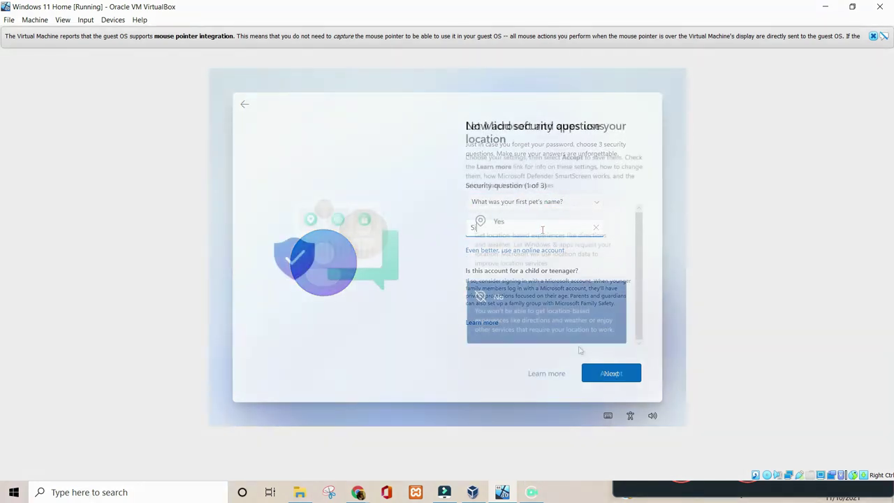
{"action": "left_click", "coordinate": [614, 375]}
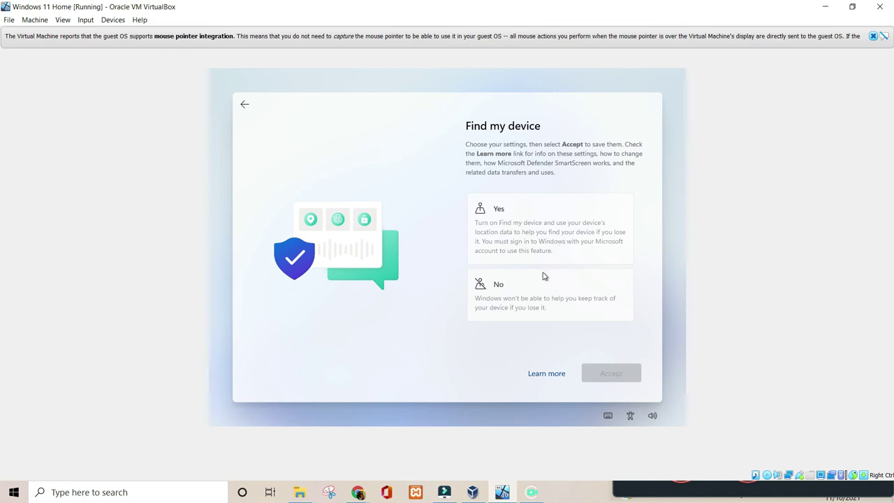
- Turn off Find my device and send only required diagnostic data
{"action": "left_click", "coordinate": [536, 303]}
{"action": "left_click", "coordinate": [615, 374]}
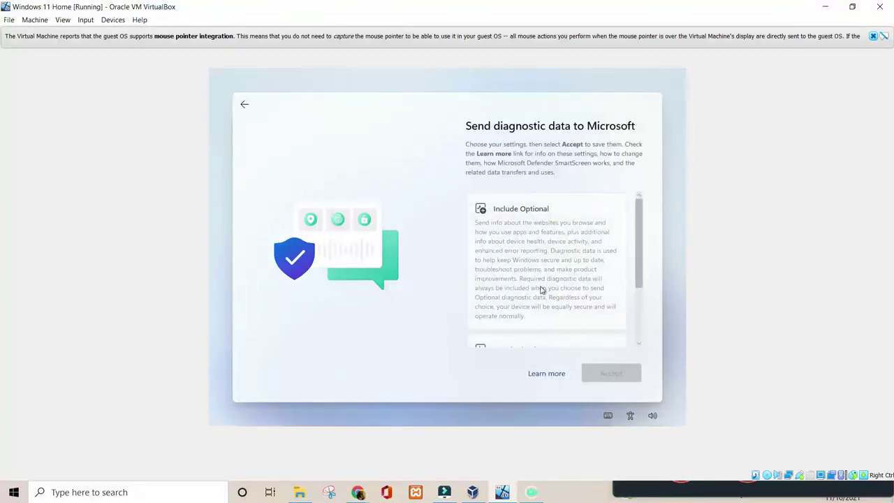
{"action": "scroll", "coordinate": [548, 286], "scroll_direction": "down", "scroll_amount": 2}
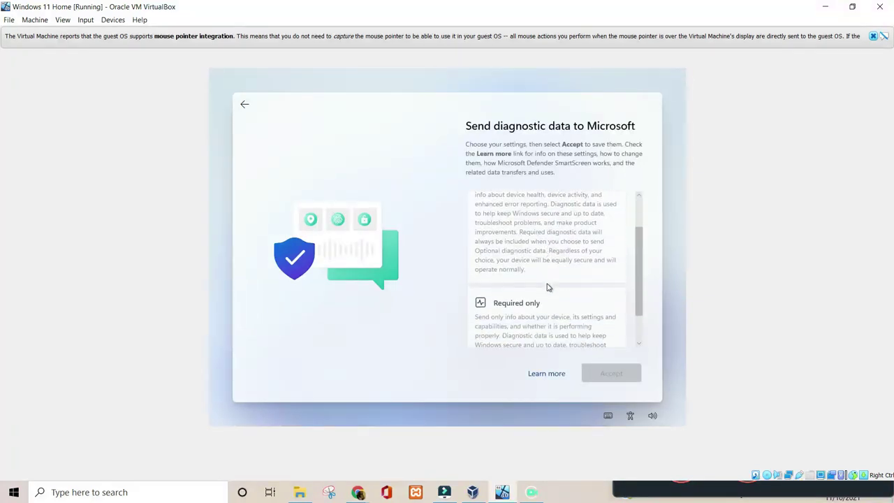
{"action": "scroll", "coordinate": [555, 298], "scroll_direction": "down", "scroll_amount": 1}
{"action": "scroll", "coordinate": [555, 304], "scroll_direction": "down", "scroll_amount": 1}
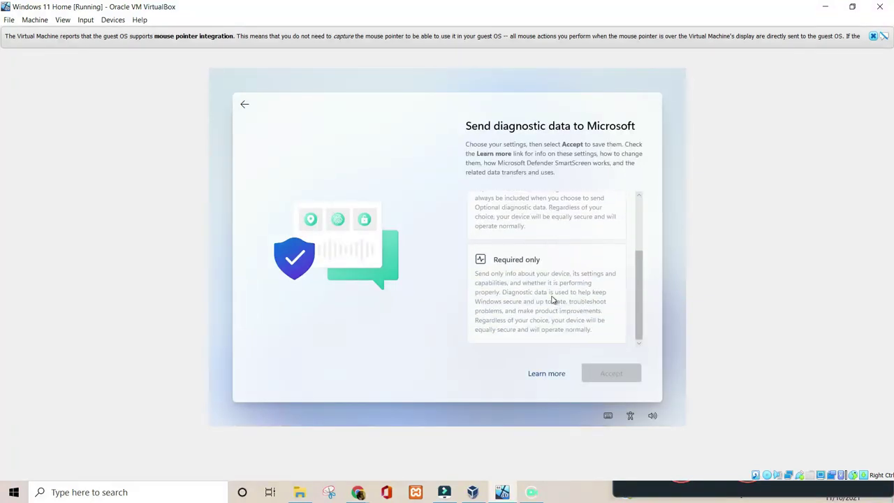
{"action": "left_click", "coordinate": [542, 301]}
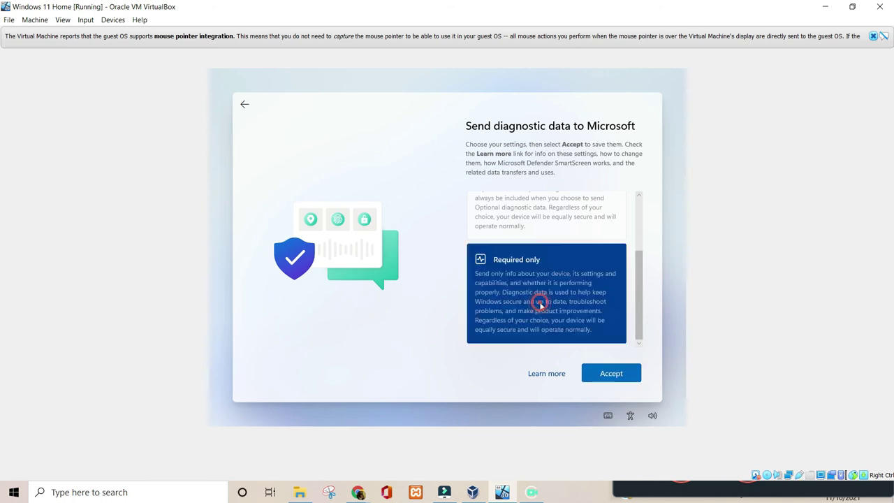
{"action": "left_click", "coordinate": [607, 376]}
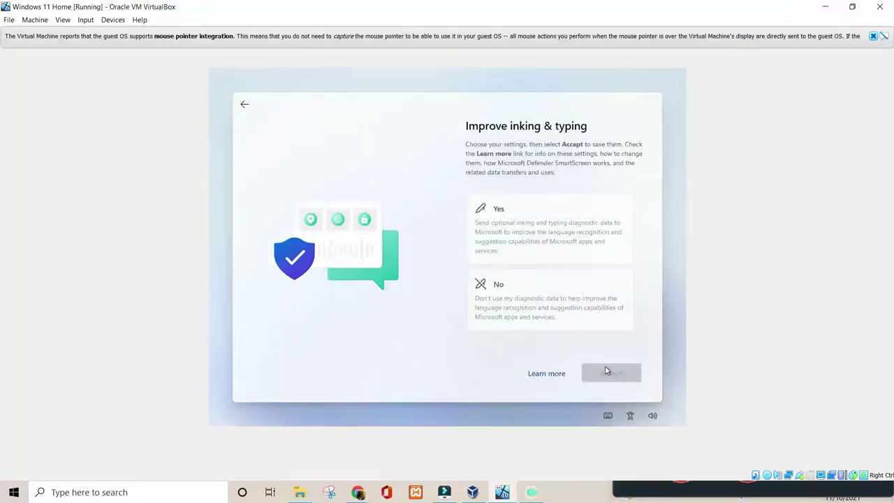
- Decline inking and typing, tailored experiences and the advertising ID
{"action": "left_click", "coordinate": [558, 306]}
{"action": "left_click", "coordinate": [606, 375]}
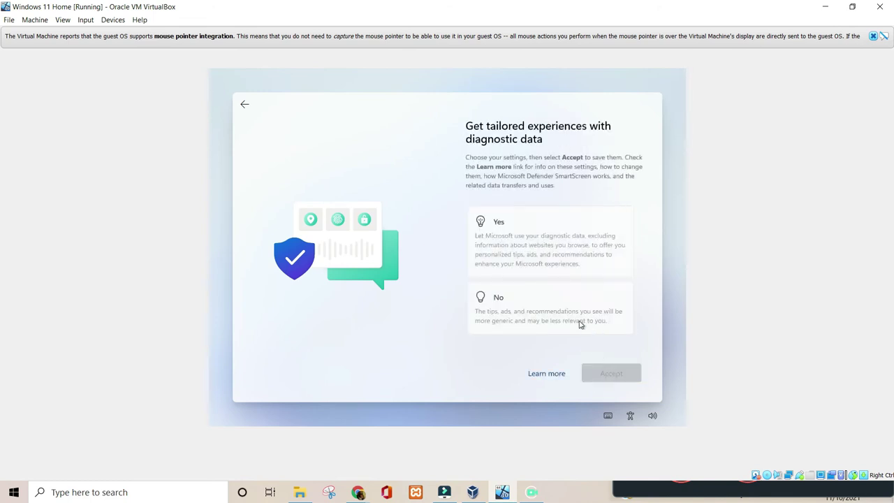
{"action": "left_click", "coordinate": [569, 321]}
{"action": "left_click", "coordinate": [612, 377]}
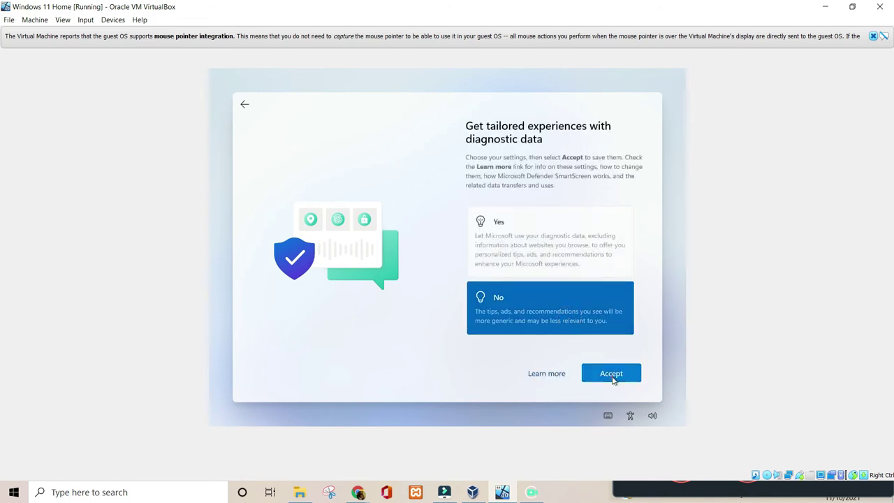
{"action": "left_click", "coordinate": [555, 293]}
{"action": "left_click", "coordinate": [606, 372]}
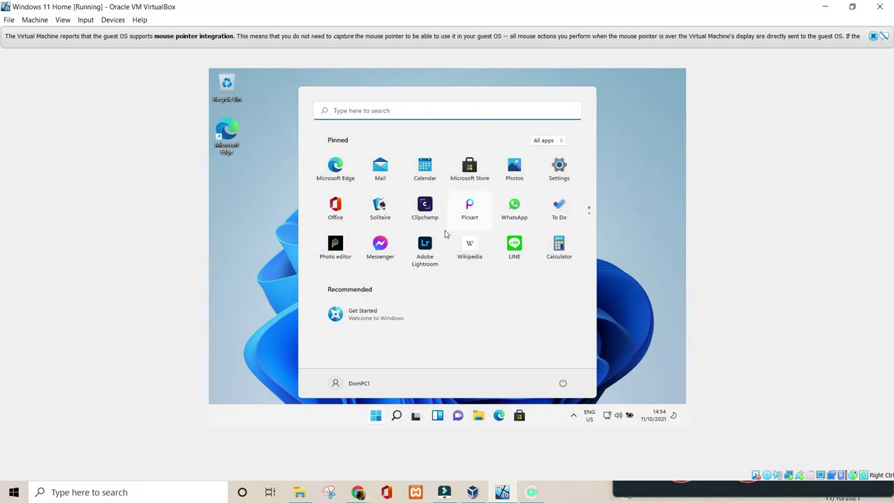
- Launch Microsoft Edge from the Start menu on the Windows 11 desktop
{"action": "left_click", "coordinate": [337, 168]}
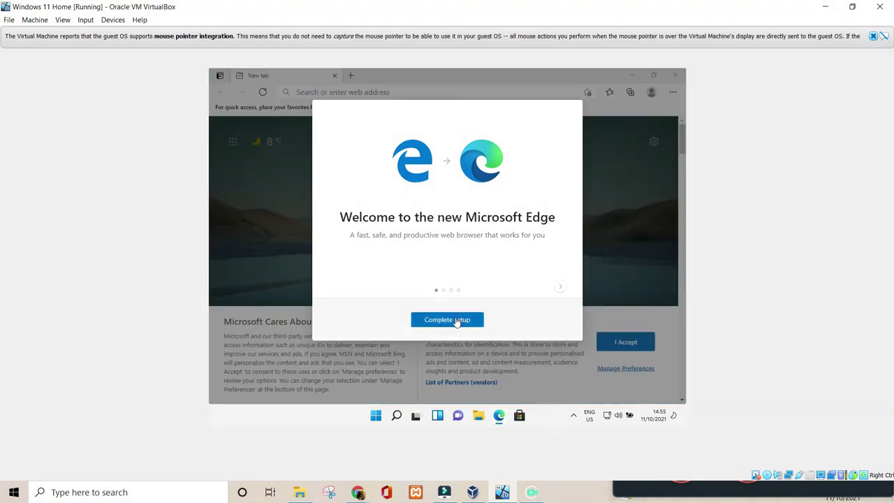
- Finish Edge's first-run setup with the Inspirational layout, skipping sign-in, through the welcome tour
{"action": "left_click", "coordinate": [457, 321]}
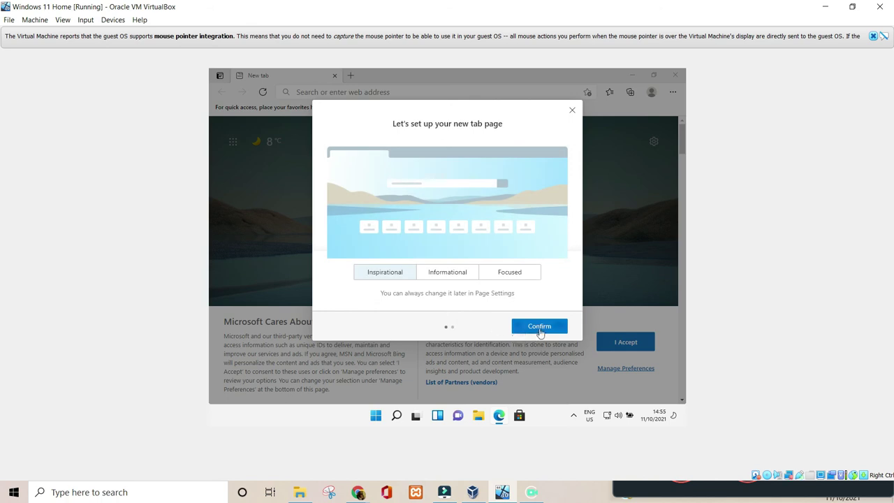
{"action": "left_click", "coordinate": [539, 326]}
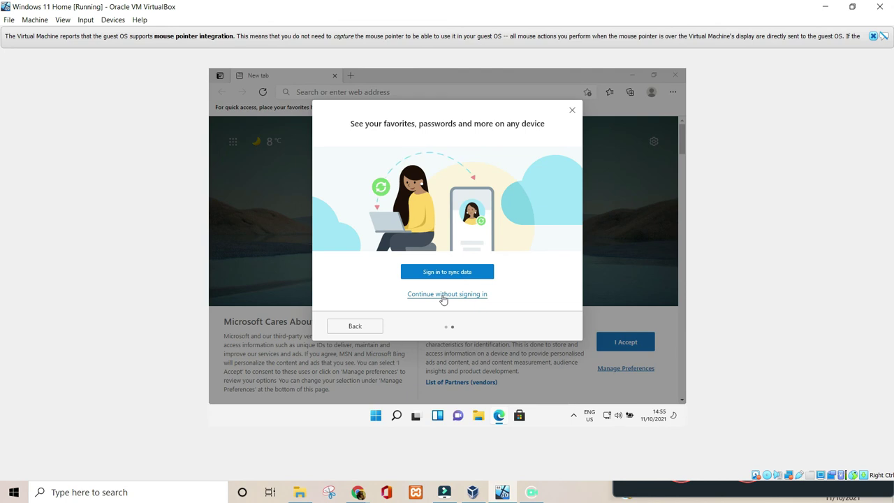
{"action": "left_click", "coordinate": [443, 294]}
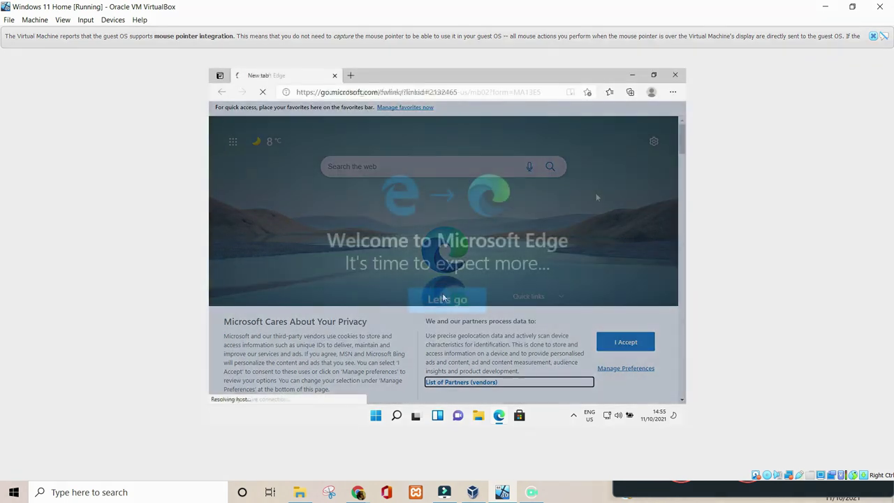
{"action": "left_click", "coordinate": [442, 305]}
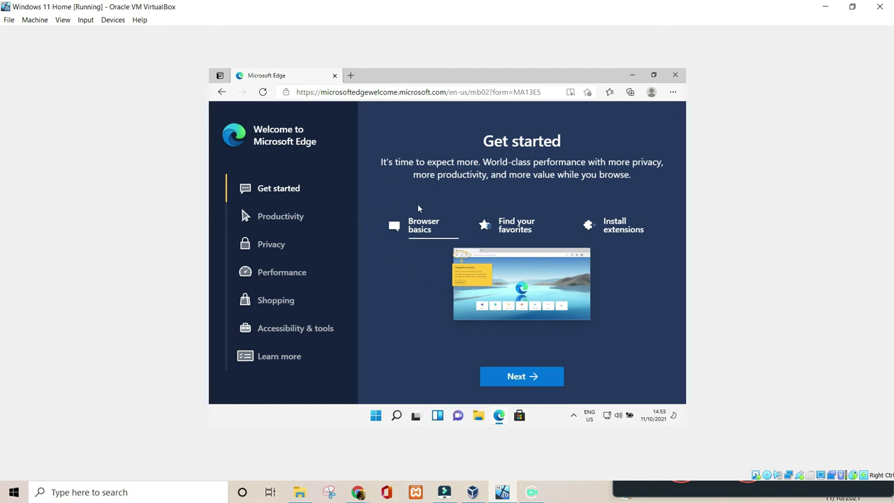
{"action": "left_click", "coordinate": [521, 375]}
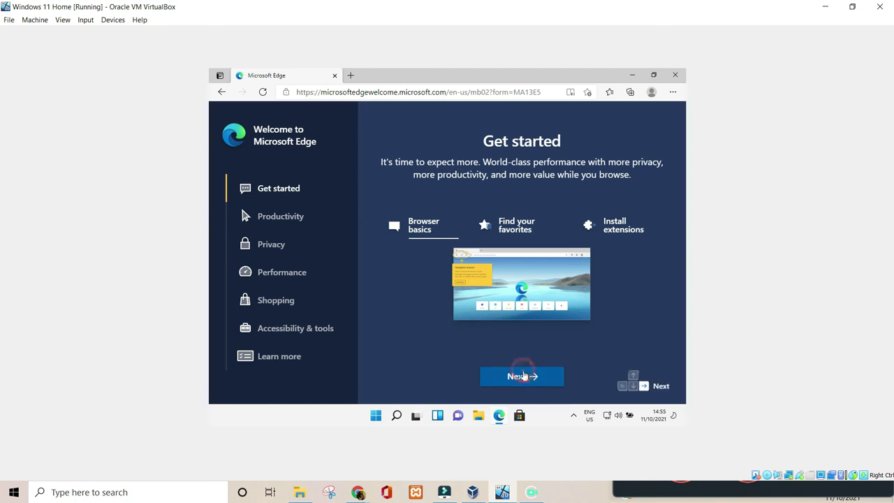
{"action": "left_click", "coordinate": [527, 201]}
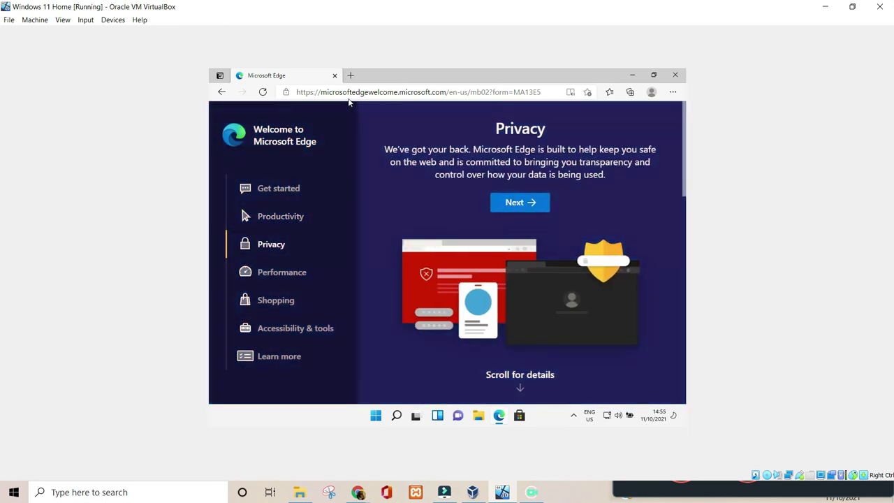
- Search Google for 'windows 11' and scroll through the results page
{"action": "type", "text": "11"}
{"action": "key", "text": "Return"}
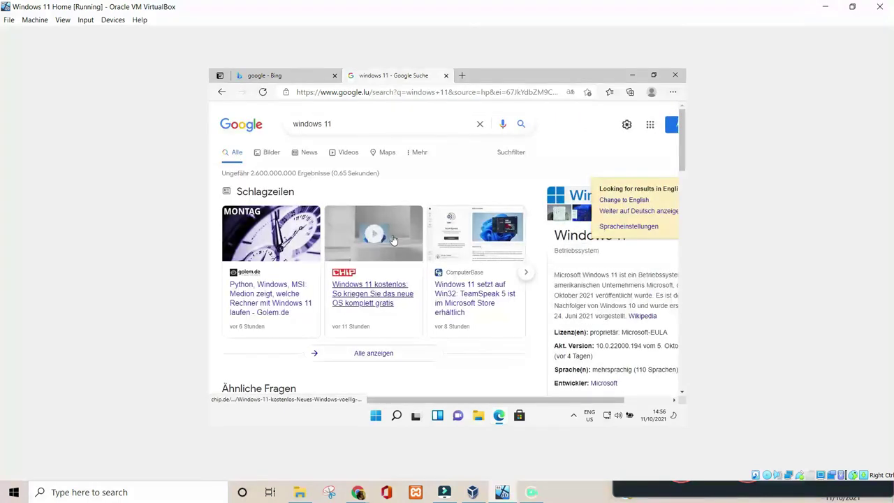
{"action": "scroll", "coordinate": [392, 239], "scroll_direction": "down", "scroll_amount": 2}
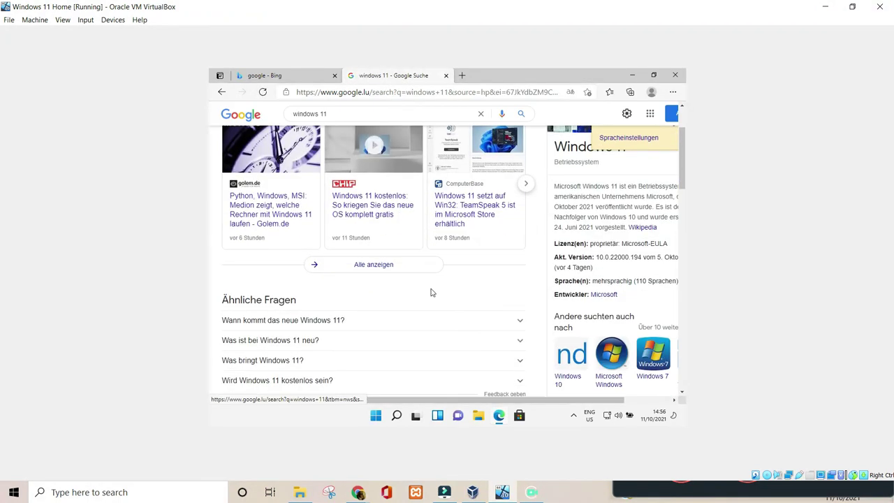
{"action": "scroll", "coordinate": [432, 293], "scroll_direction": "up", "scroll_amount": 2}
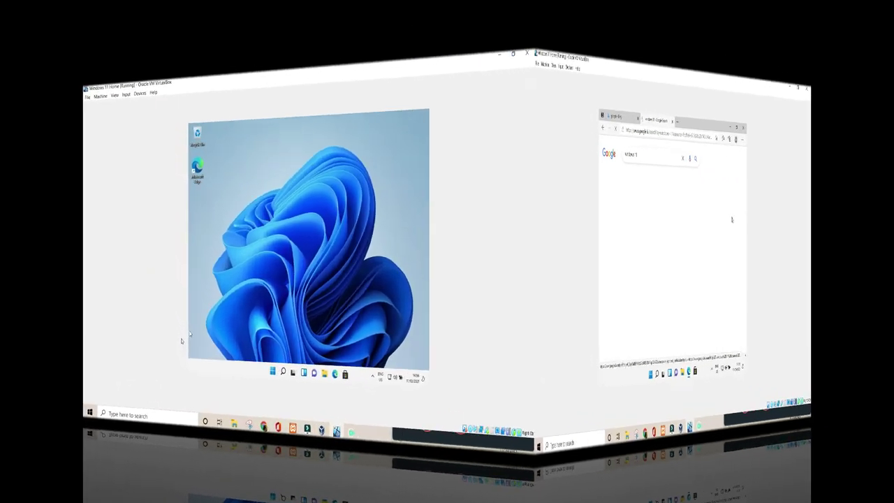
- Choose Shut down from the Start menu's Power options to power off the Windows 11 guest
{"action": "left_click", "coordinate": [211, 370]}
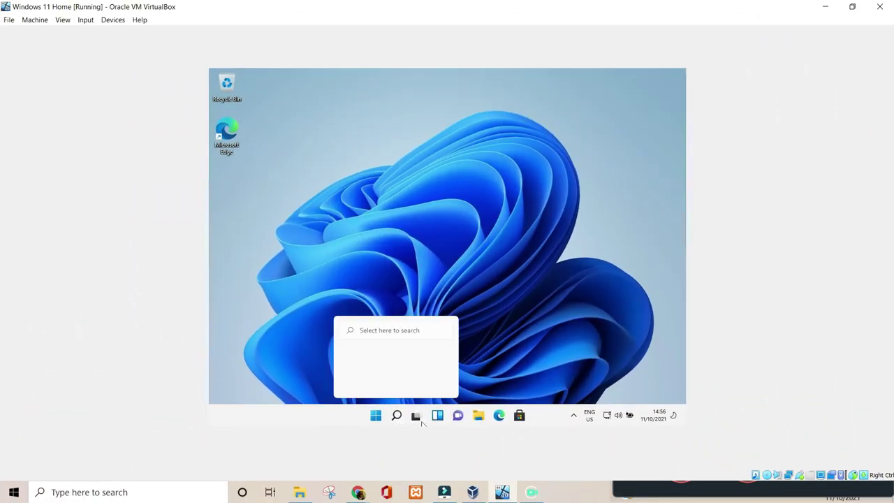
{"action": "mouse_move", "coordinate": [421, 422]}
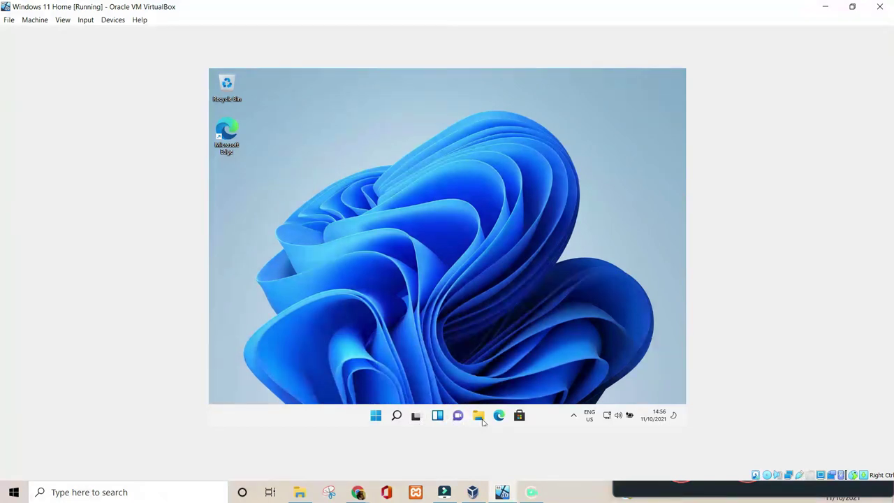
{"action": "left_click", "coordinate": [573, 416]}
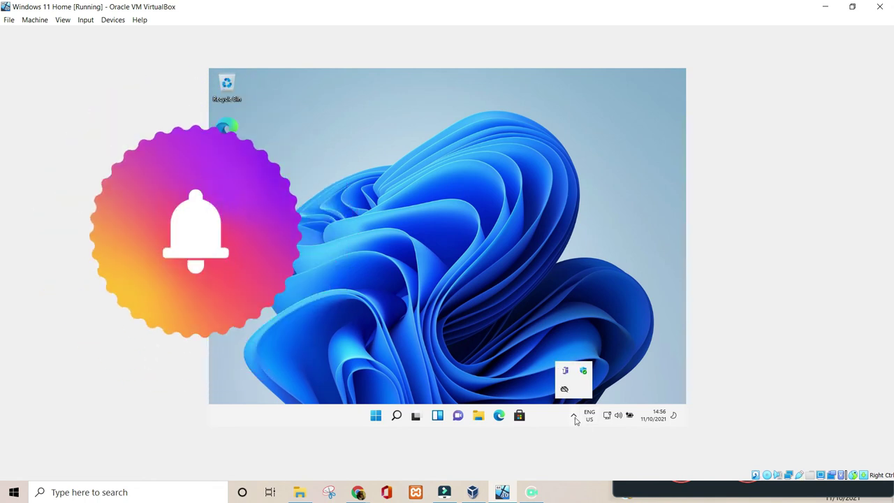
{"action": "left_click", "coordinate": [376, 416]}
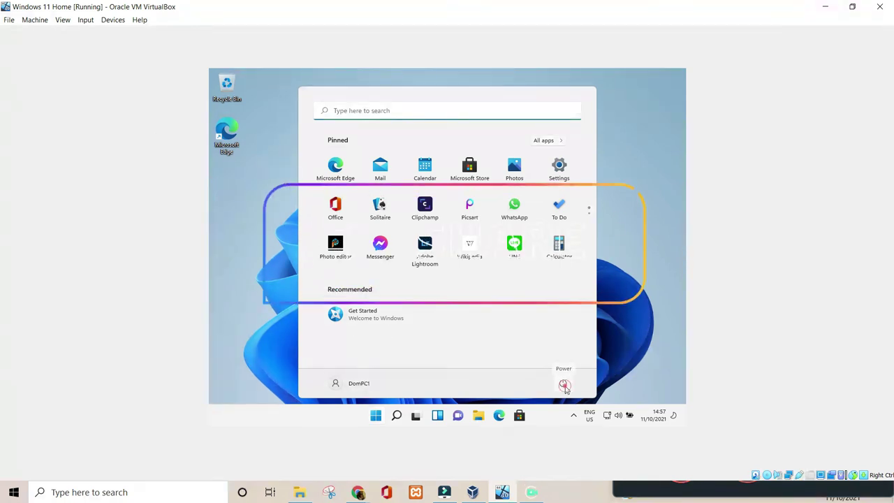
{"action": "left_click", "coordinate": [563, 385]}
{"action": "left_click", "coordinate": [564, 349]}
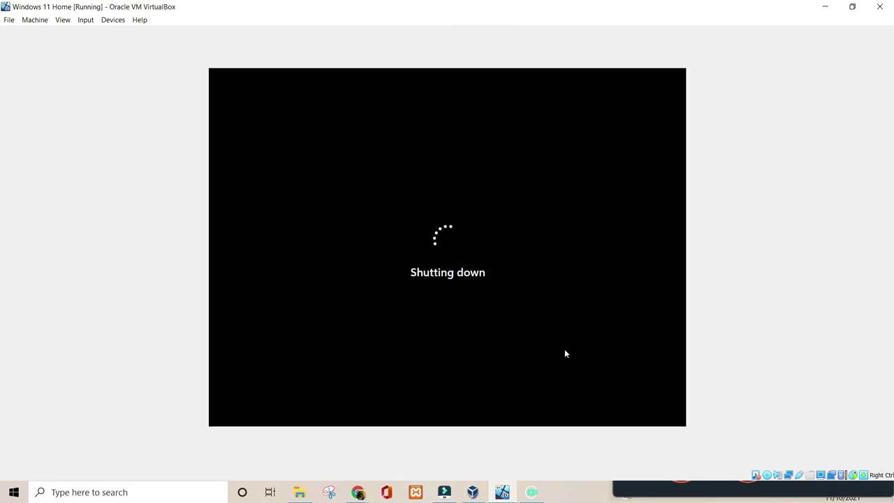